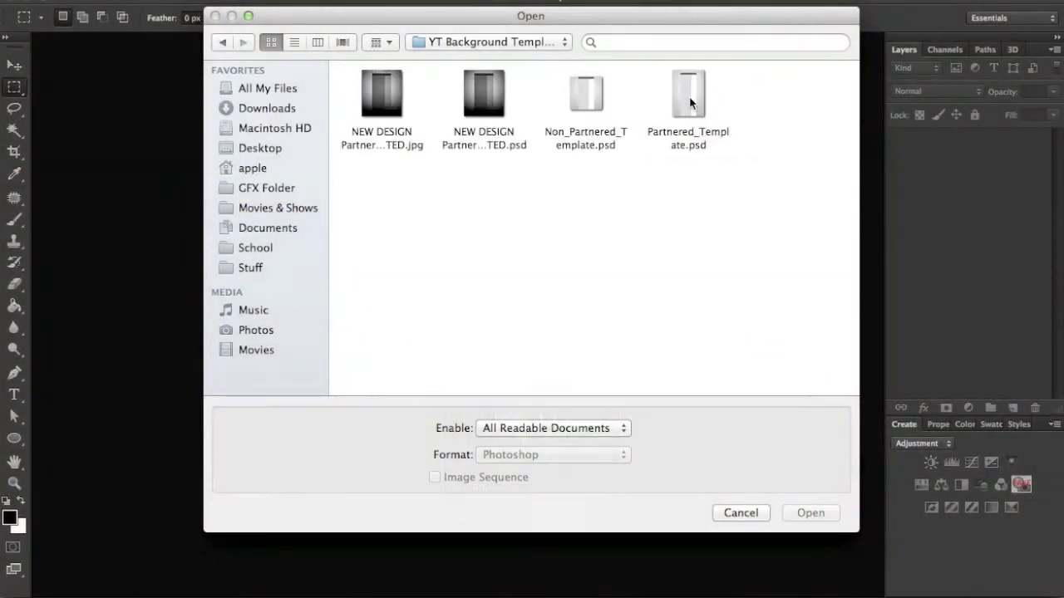
Step: Open Partnered_Template.psd from the Open dialog
double_click(691, 103)
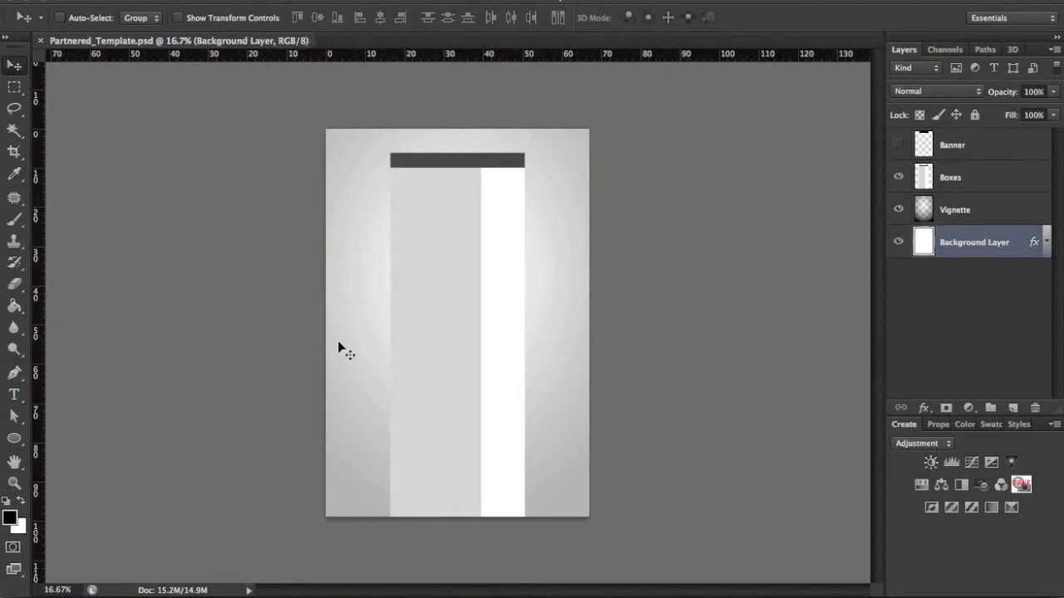
Step: Make the template background purple and browse to the Self Saved Pictures folder for opening images
click(19, 502)
click(10, 517)
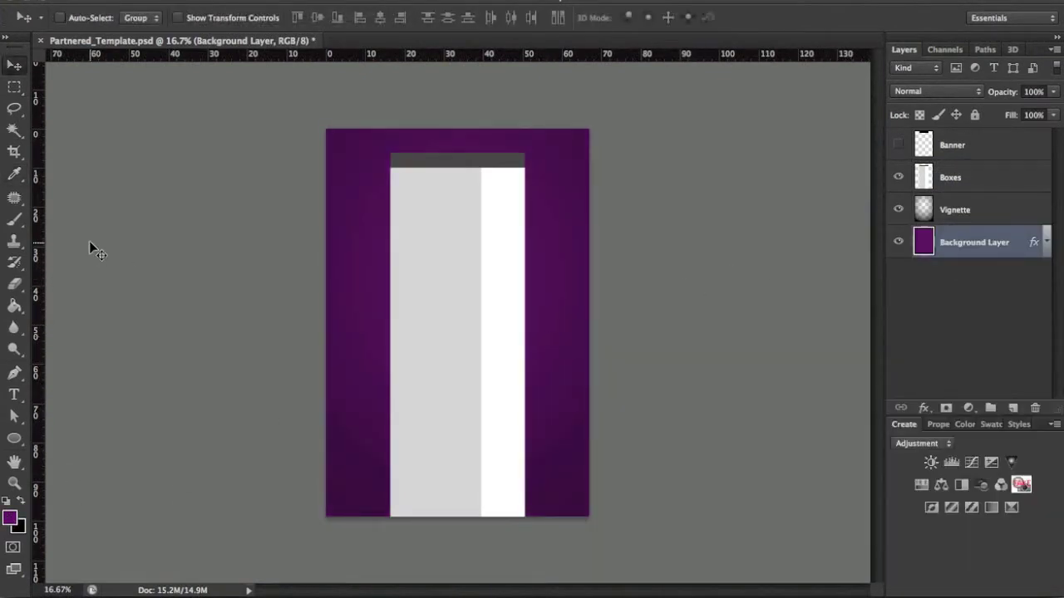
click(147, 9)
click(265, 188)
double_click(421, 330)
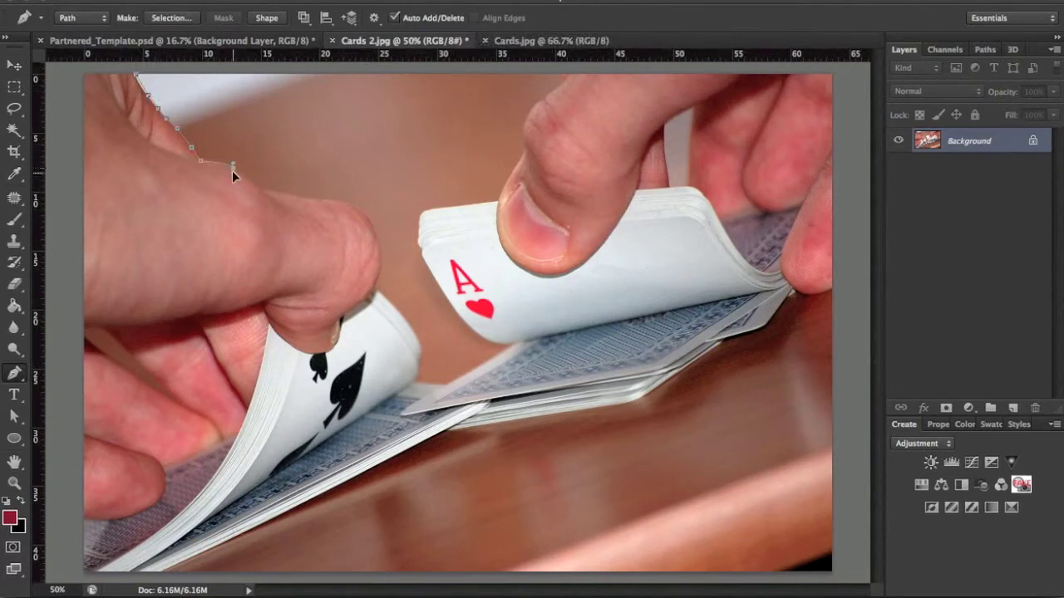
Step: Finish the Pen outline around the thumb and ace card and convert it to a selection
drag(258, 187, 349, 203)
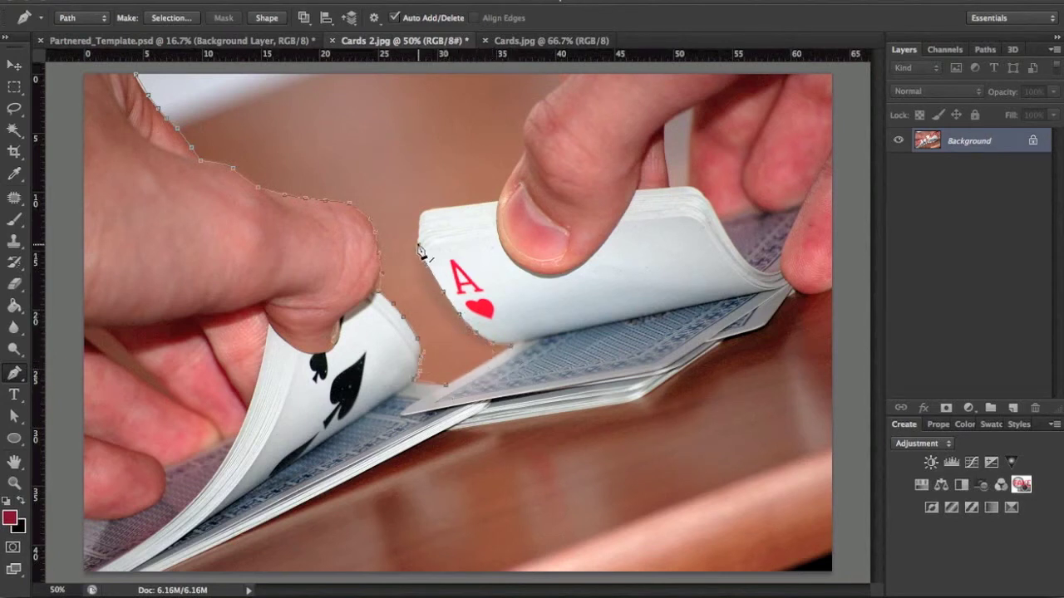
click(426, 210)
right_click(293, 123)
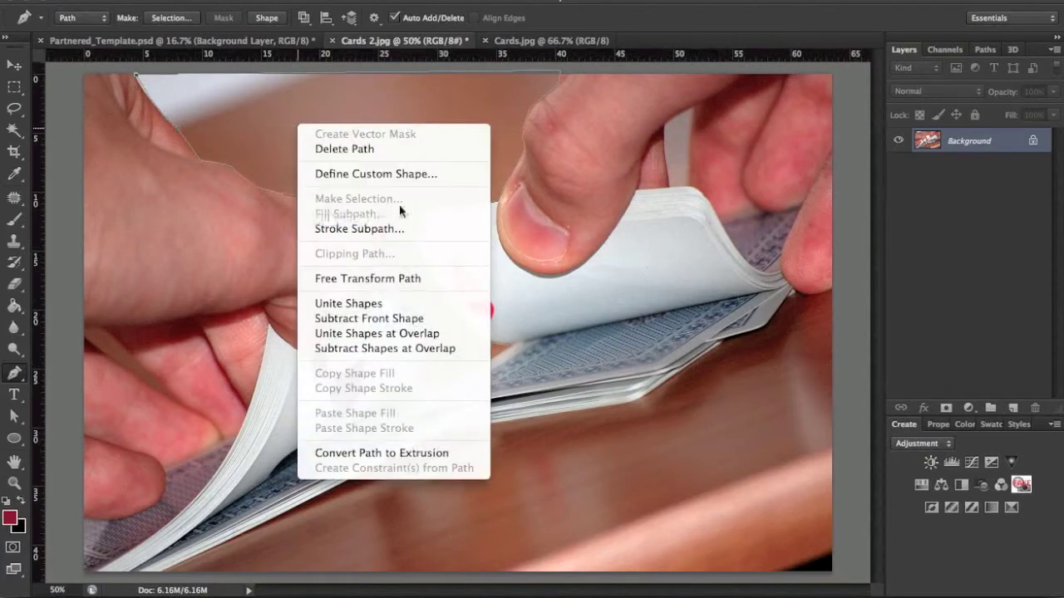
click(171, 17)
key(Return)
Step: Unlock the photo's background, invert the selection and delete the tabletop and backdrop
double_click(969, 140)
key(Return)
key(Delete)
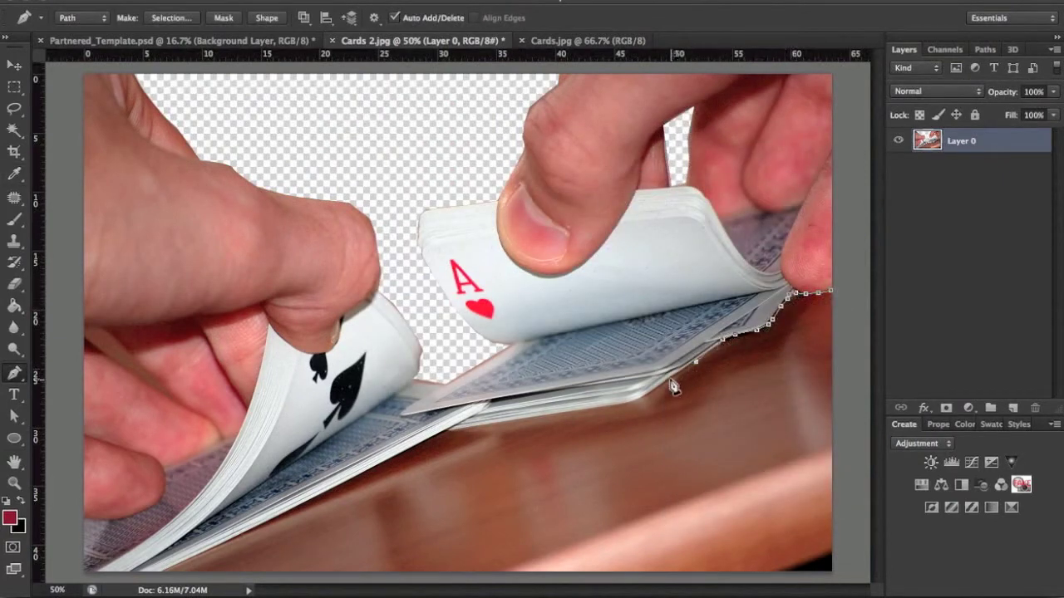
right_click(799, 326)
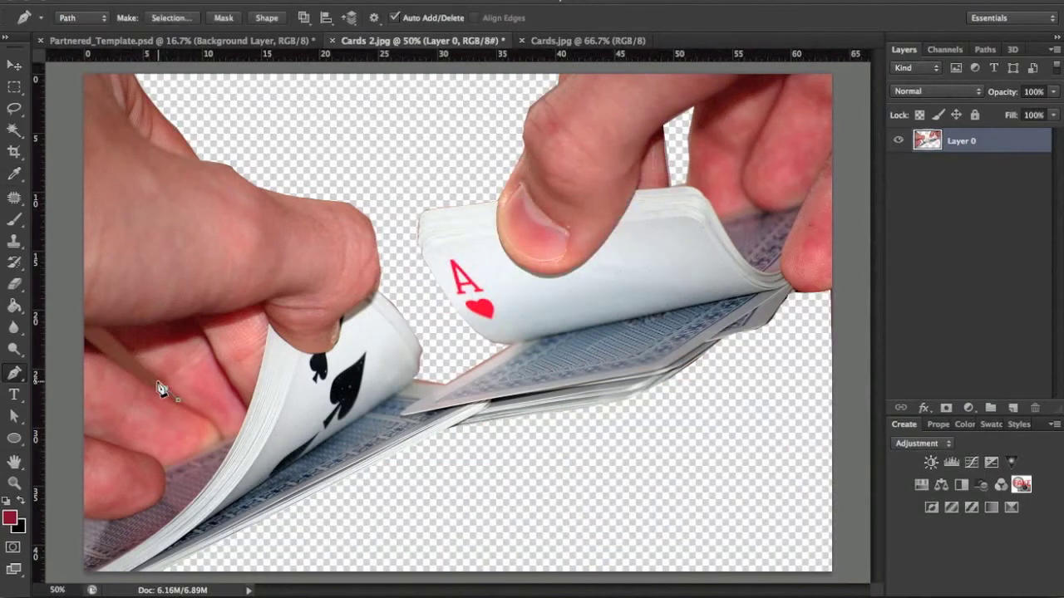
right_click(123, 359)
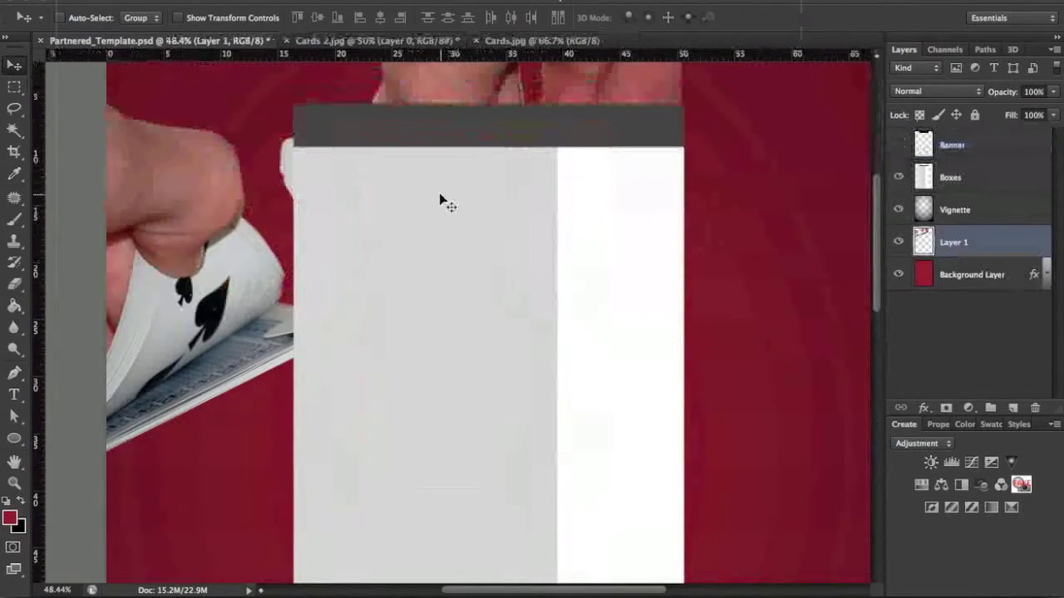
Step: Scale the pasted card cutout, move it to the top-right and rotate it about 18 degrees
scroll(161, 173, up, 3)
key(ctrl+t)
drag(590, 446, 498, 361)
mouse_move(427, 313)
mouse_down()
mouse_move(365, 187)
mouse_move(606, 187)
mouse_up()
key(Return)
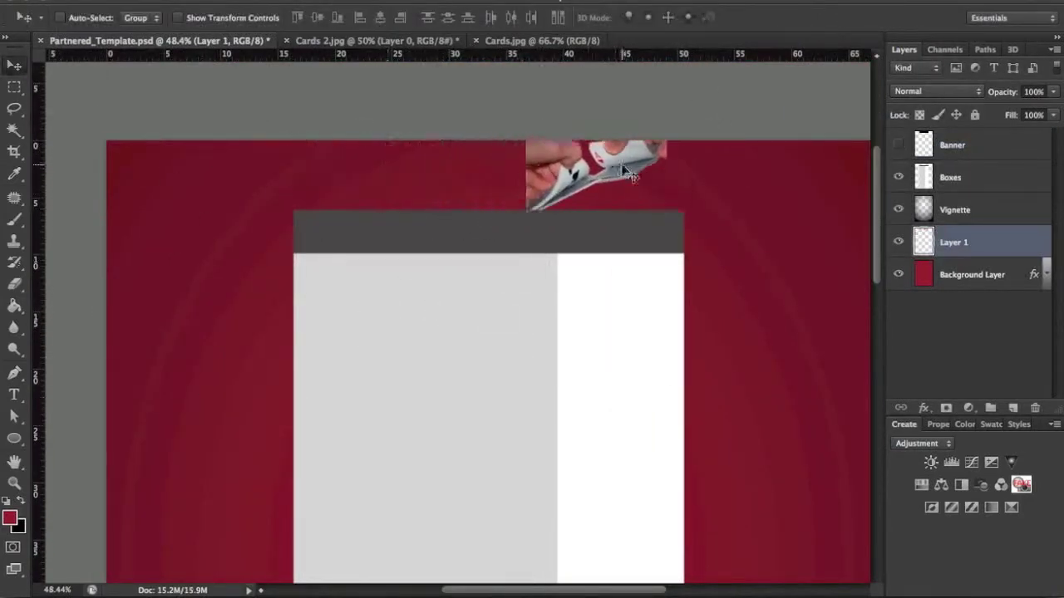
key(ctrl+t)
drag(675, 139, 694, 166)
mouse_move(610, 194)
mouse_down()
mouse_move(562, 193)
mouse_move(669, 204)
mouse_move(689, 225)
mouse_up()
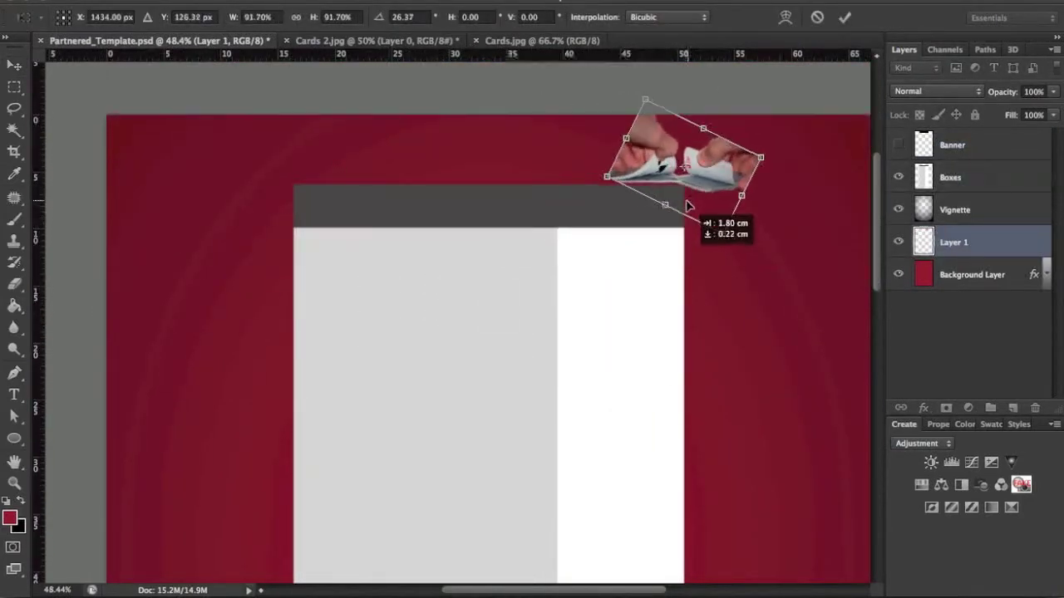
key(Return)
Step: Soften the card cutout's edges with a soft Eraser brush
click(67, 16)
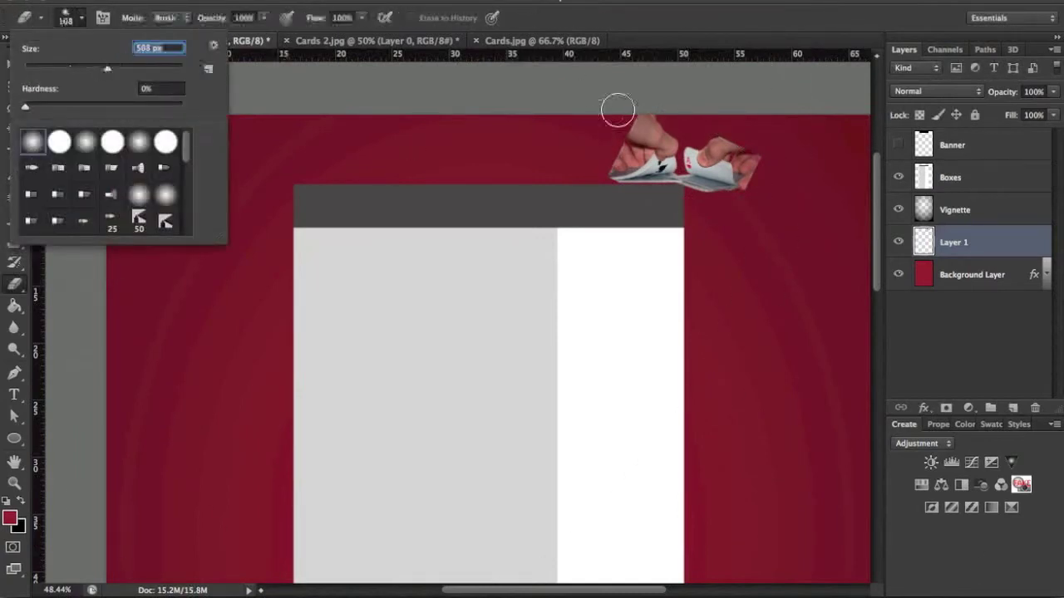
key(Return)
scroll(725, 143, up, 3)
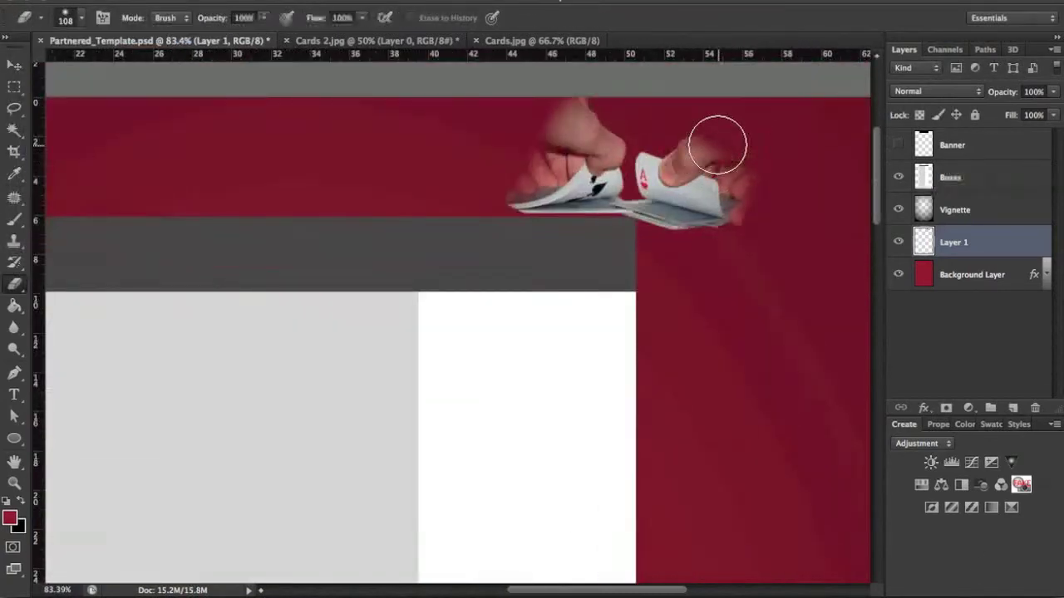
scroll(623, 144, up, 1)
scroll(441, 309, left, 5)
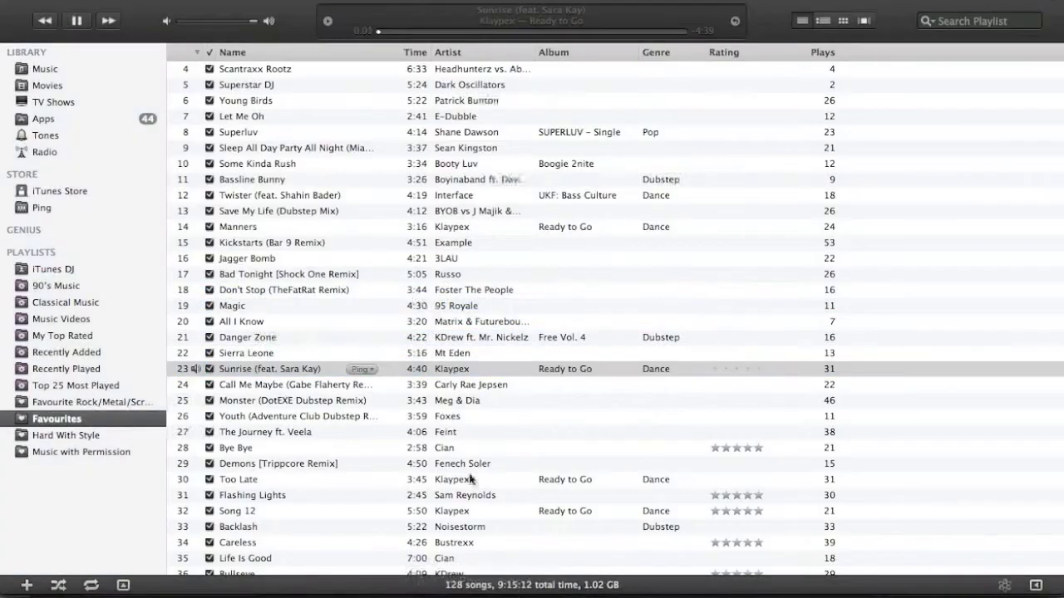
Step: Add the KAANTRICKS title text in the abeatbyKai font
key(t)
click(170, 18)
click(125, 26)
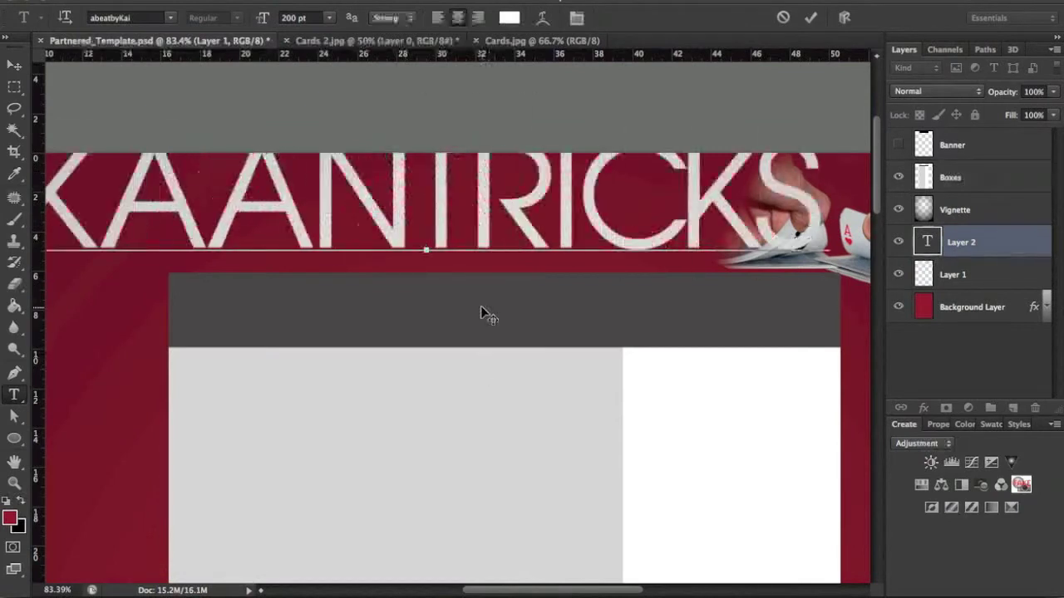
Step: Set the KAANTRICKS title to 72 pt and move it toward the banner centre
key(ctrl+a)
double_click(293, 17)
text(72)
key(Return)
drag(408, 300, 491, 262)
Step: Cut TRICKS out of the title and paste it as its own text layer
shift+click(671, 245)
key(ctrl+x)
click(624, 261)
key(ctrl+v)
key(ctrl+Return)
Step: Place a vertical centre guide and line up KAAN and TRICKS against it
key(v)
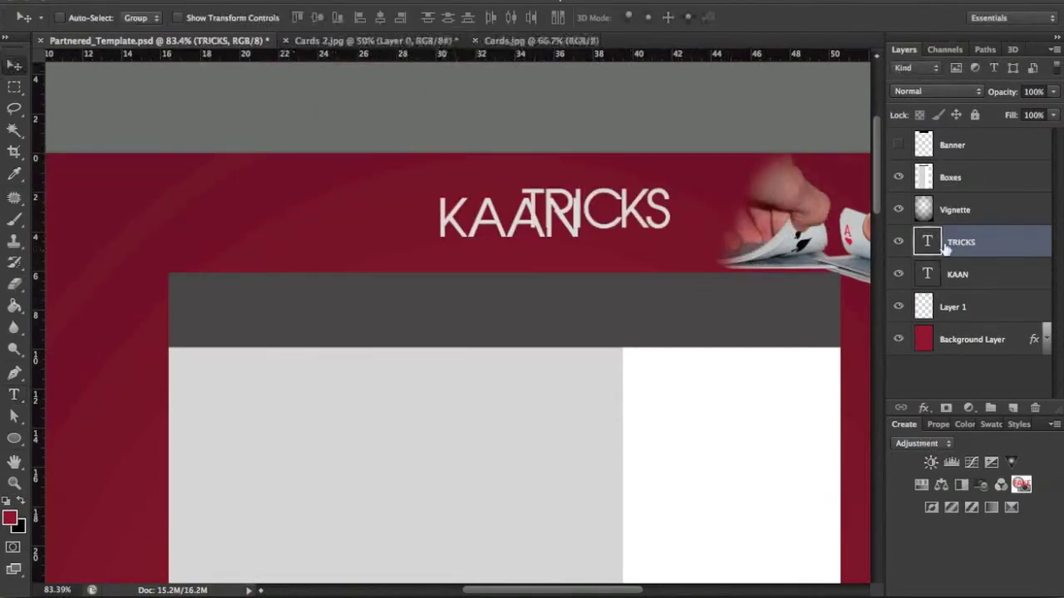
key(alt+comma)
mouse_move(565, 227)
mouse_down()
mouse_move(503, 241)
mouse_move(378, 226)
mouse_up()
click(977, 282)
key(alt+period)
drag(640, 247, 544, 246)
key(alt+shift+bracketleft)
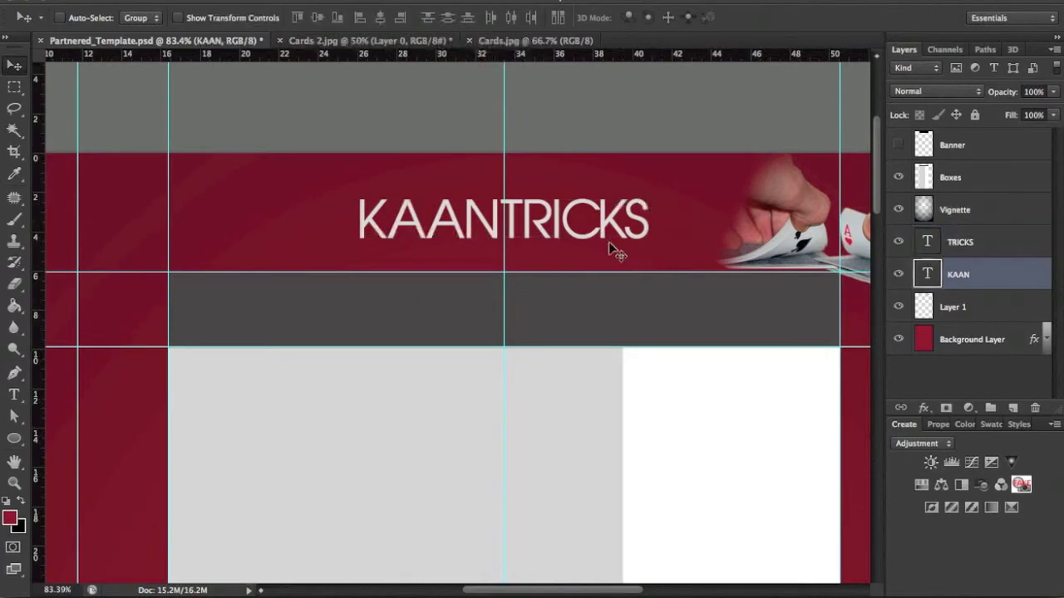
Step: Enable a Color Overlay in KAAN's layer style settings
double_click(993, 277)
click(723, 461)
click(979, 172)
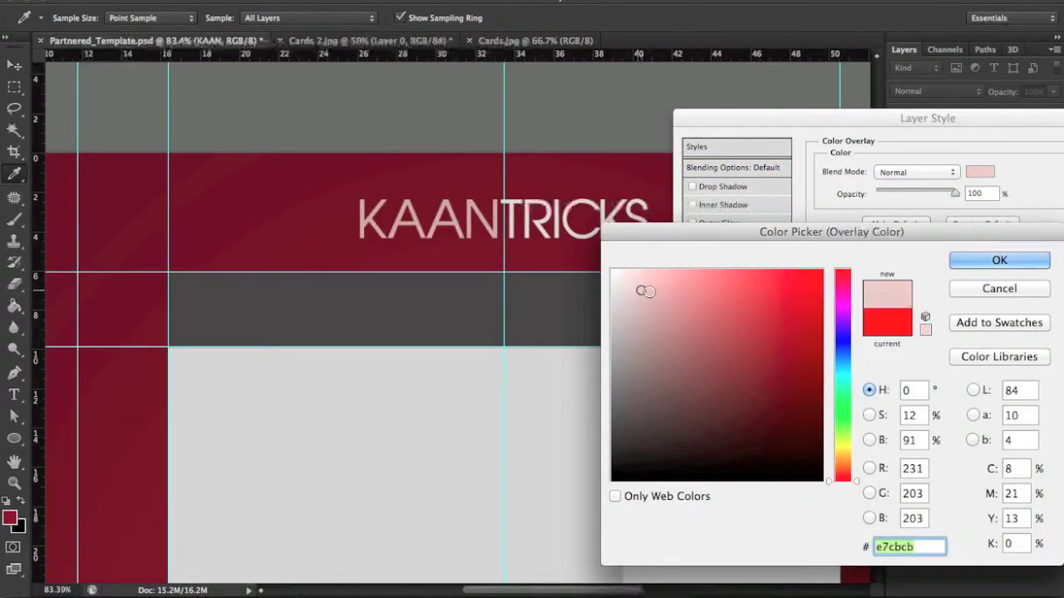
Step: Confirm KAAN's #e7cbcb overlay, then give TRICKS a #f95151 coral red Color Overlay
click(984, 261)
key(Return)
double_click(993, 242)
click(530, 497)
click(817, 336)
click(669, 328)
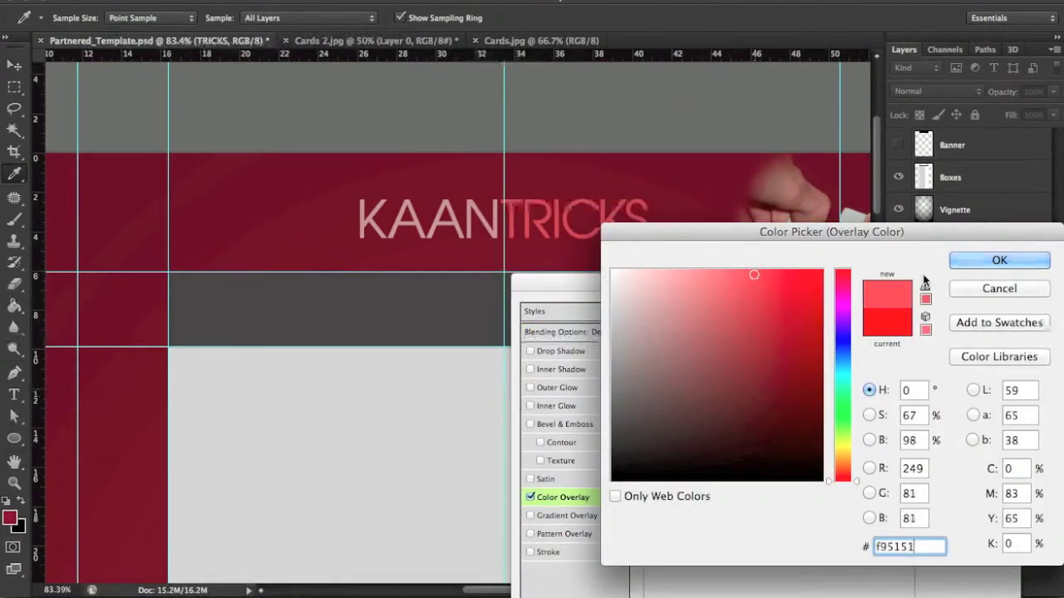
click(999, 260)
click(967, 311)
Step: Switch to the Move tool and collapse the title layers' effects list
key(v)
click(1045, 242)
click(142, 2)
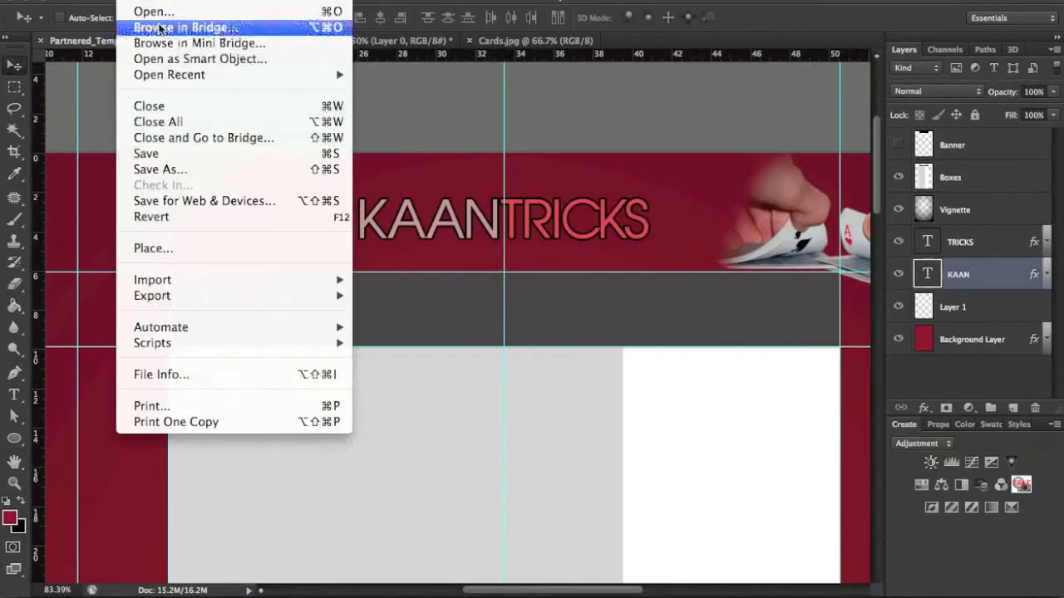
Step: Open images from the Lights folder and switch to the Cards.jpg photo
double_click(653, 302)
scroll(535, 196, down, 5)
scroll(535, 200, down, 2)
scroll(660, 214, down, 3)
scroll(527, 238, down, 10)
scroll(534, 244, down, 10)
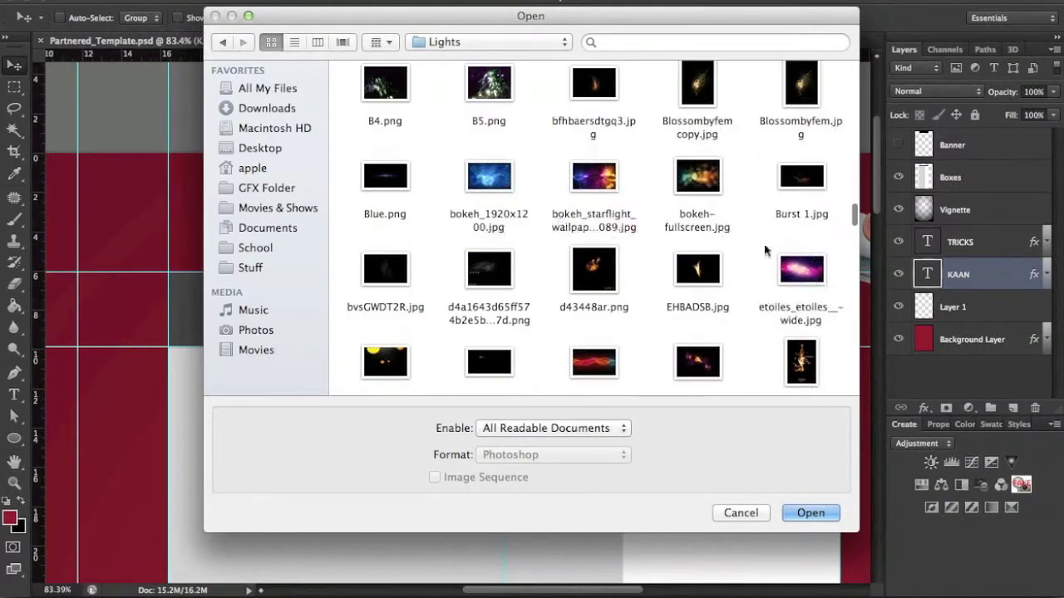
double_click(801, 269)
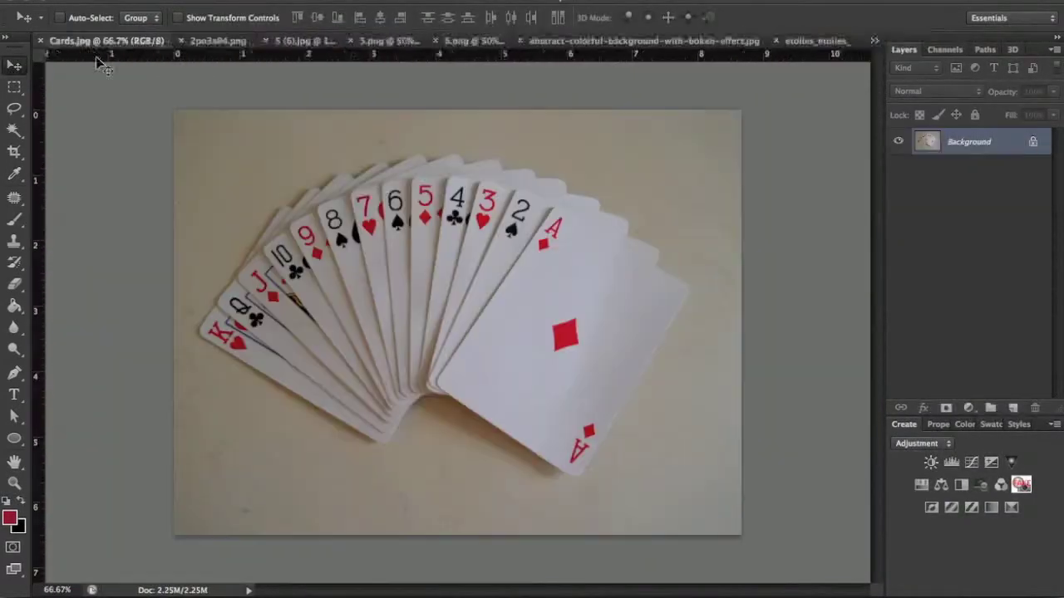
click(865, 40)
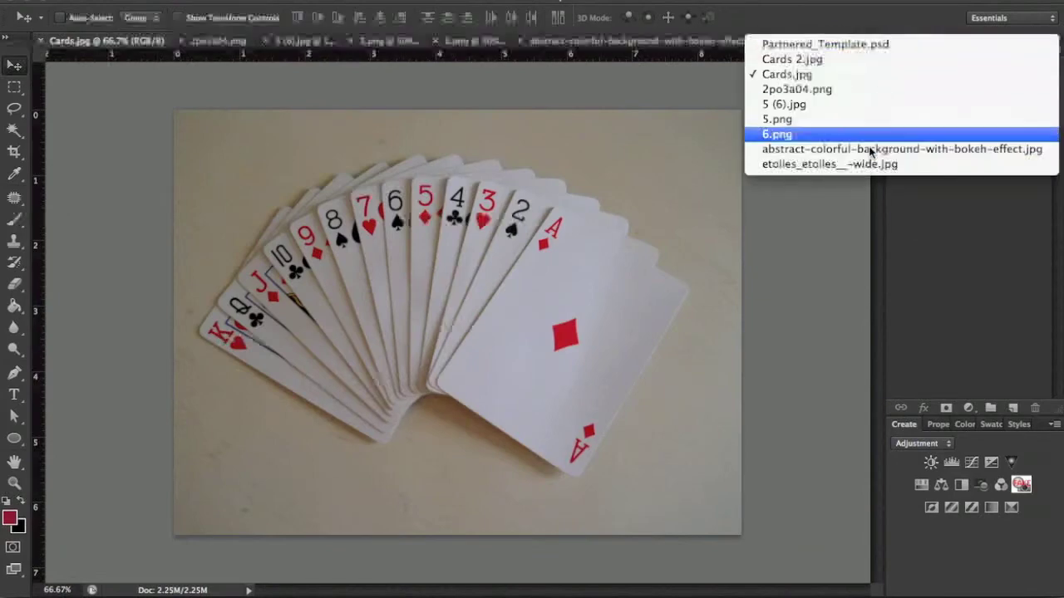
click(777, 133)
Step: Select the whole fan of cards in Cards.jpg with the Quick Selection brush
click(100, 40)
click(236, 40)
key(w)
click(217, 166)
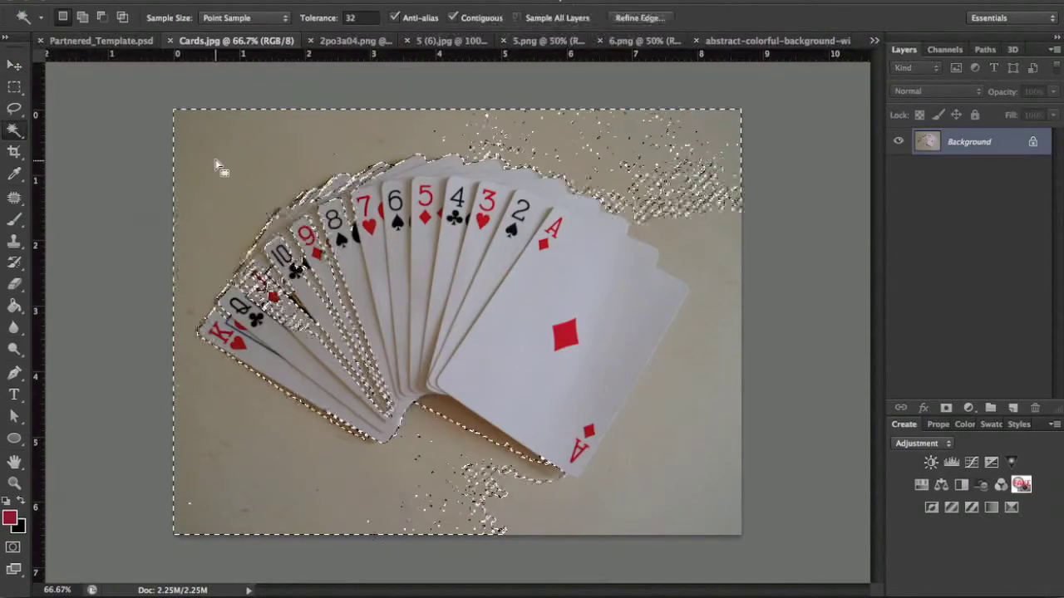
key(ctrl+d)
right_click(14, 129)
click(83, 123)
drag(619, 289, 563, 274)
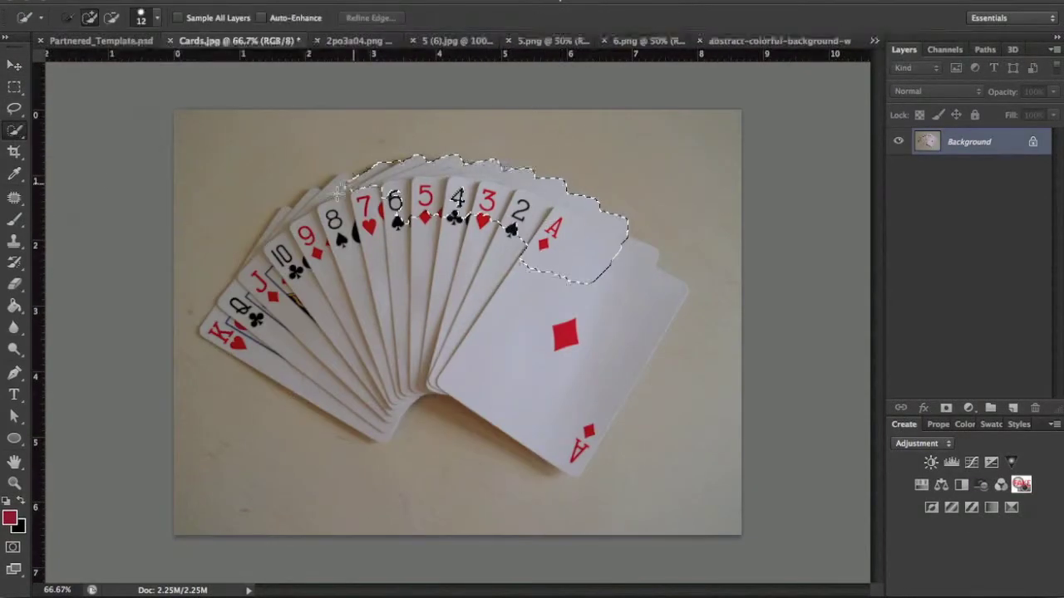
drag(358, 393, 536, 381)
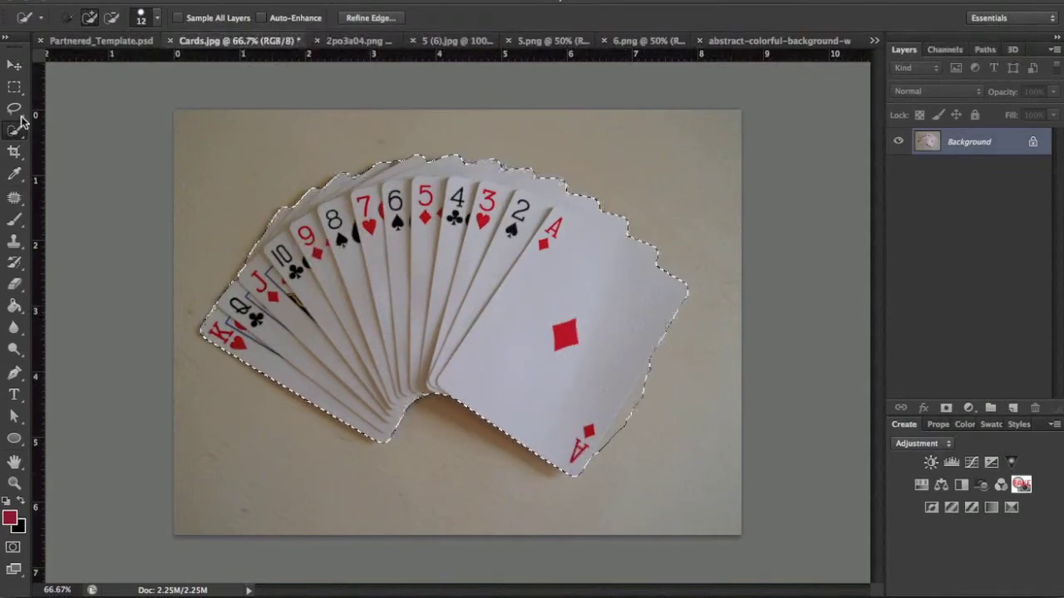
Step: Invert the selection, unlock the background and delete the tabletop around the cards
key(ctrl+shift+i)
double_click(969, 141)
key(Return)
key(Delete)
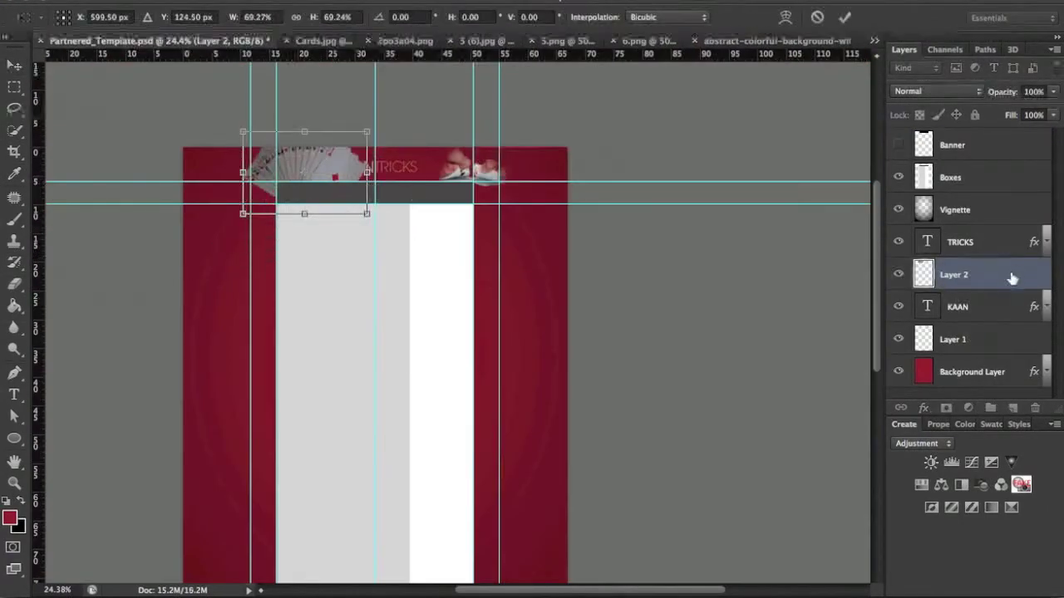
Step: Place the card fan as Layer 2 below KAAN, rotated toward the banner's upper left
drag(1009, 275, 1009, 322)
drag(290, 139, 241, 146)
key(Return)
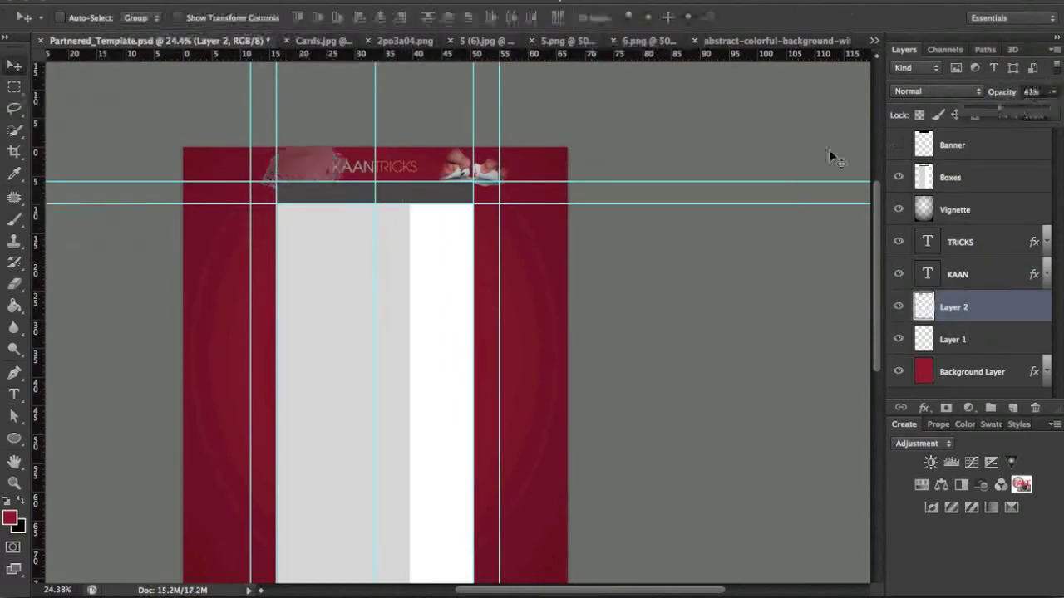
Step: Select Layer 1 and cycle the open documents to the 5.png texture
click(988, 340)
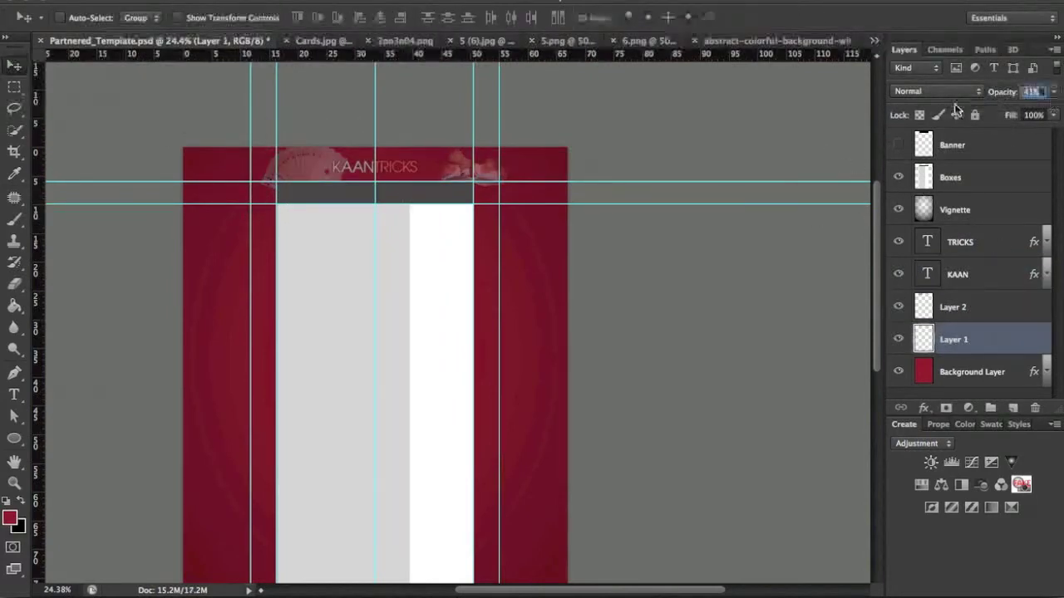
key(ctrl+Tab)
key(ctrl+Tab)
key(ctrl+Tab)
key(ctrl+Tab)
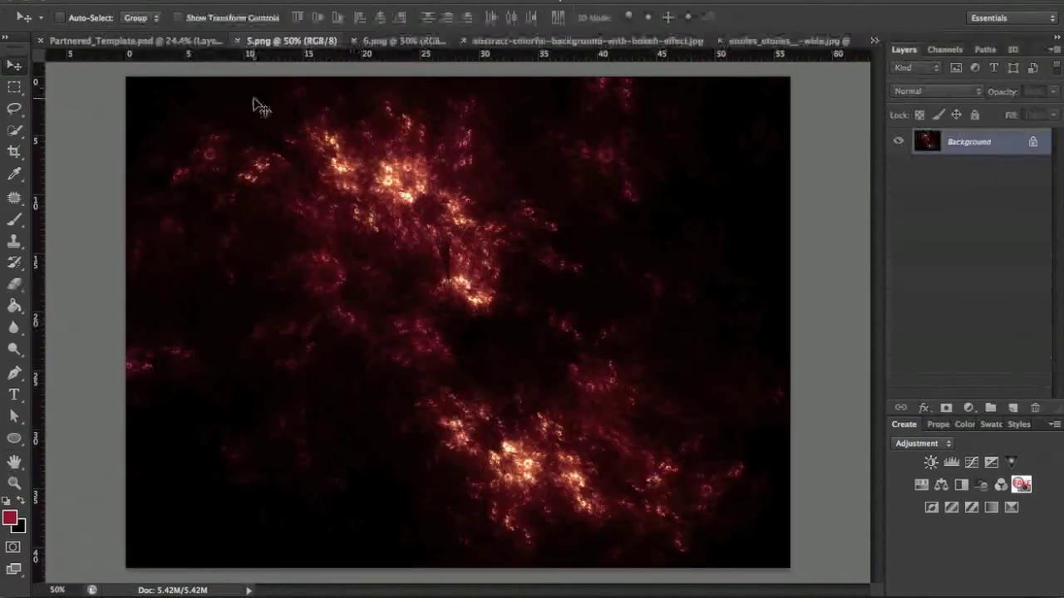
key(ctrl+Tab)
Step: Drag the 5.png texture into the template, zoom to 55%, and move it below Layer 1
mouse_move(253, 104)
mouse_down()
mouse_move(387, 218)
mouse_move(347, 337)
mouse_move(361, 308)
mouse_move(268, 335)
mouse_move(410, 261)
mouse_move(230, 324)
mouse_up()
key(ctrl+plus)
drag(956, 339, 968, 366)
scroll(232, 311, down, 3)
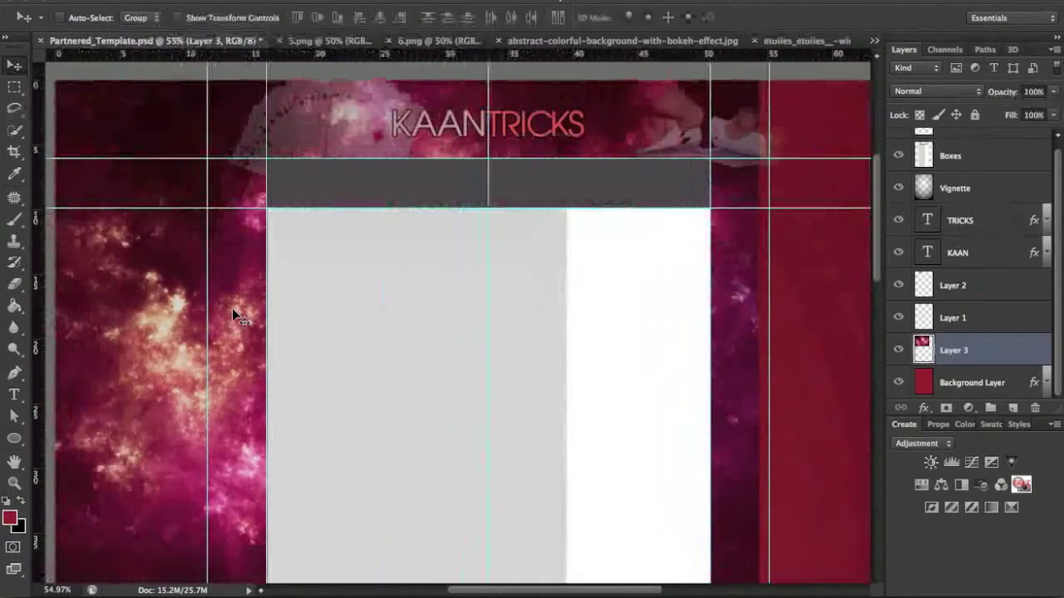
scroll(232, 308, down, 3)
scroll(166, 233, up, 5)
Step: Delete the texture from the side columns using marquee selections feathered 120 px
key(m)
right_click(216, 368)
click(249, 349)
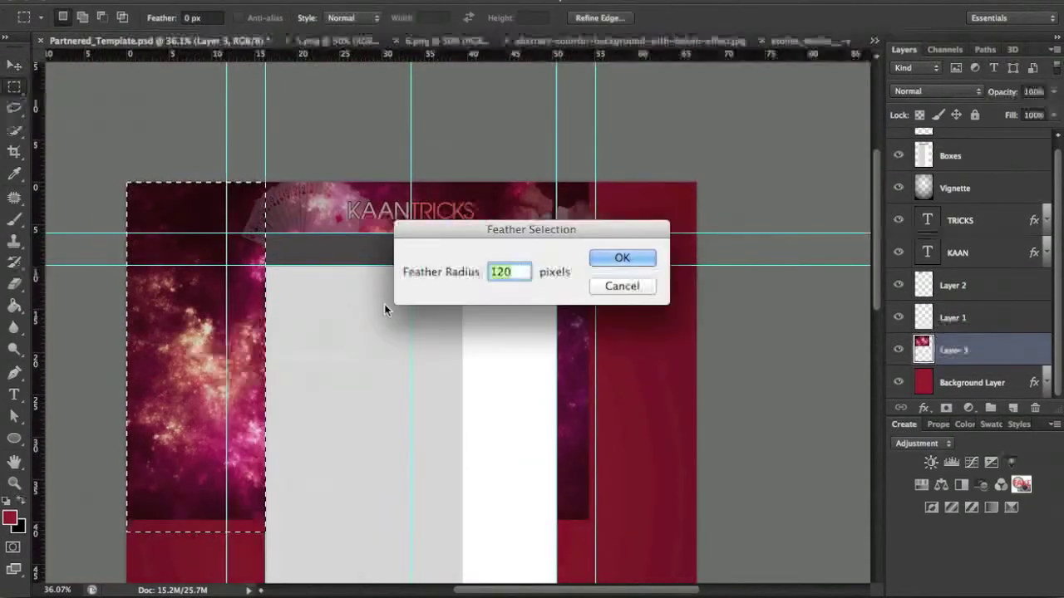
key(Return)
key(Delete)
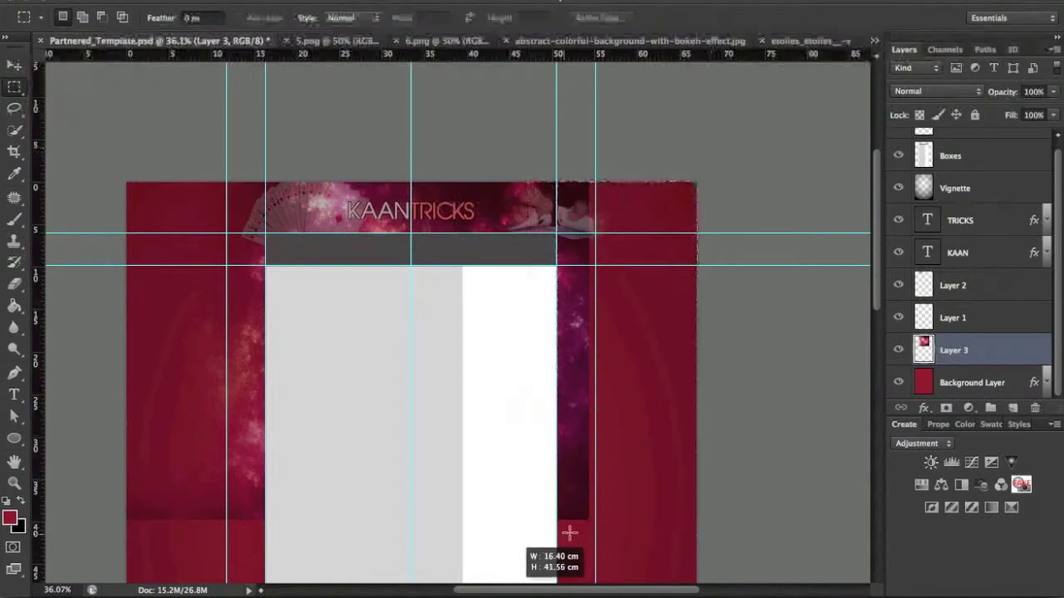
drag(645, 182, 557, 505)
right_click(607, 341)
click(660, 356)
click(618, 256)
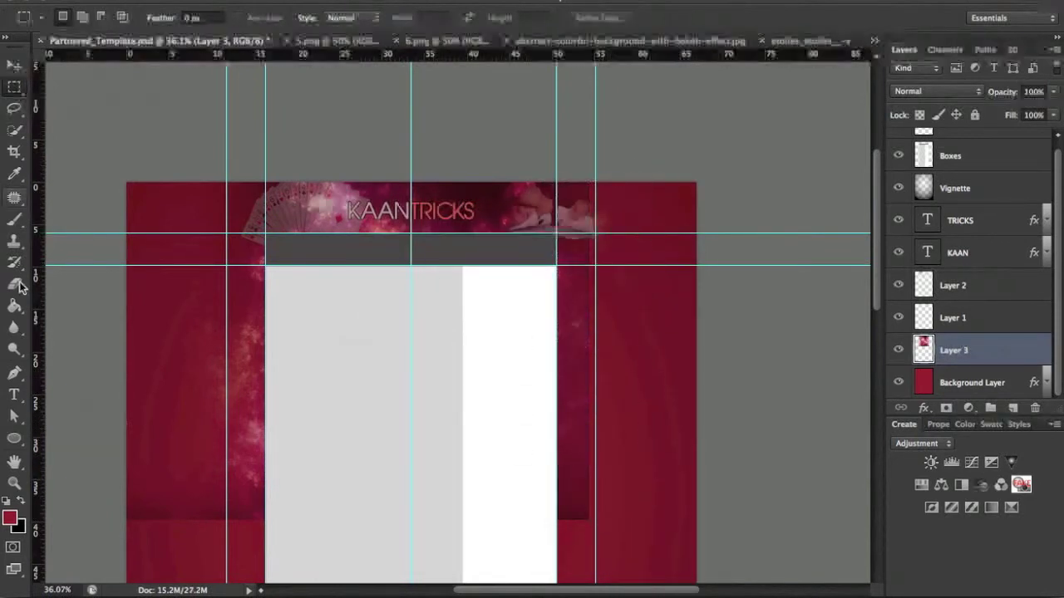
Step: Set up a soft Eraser brush to fade the texture's remaining edges
click(17, 284)
click(81, 18)
click(582, 175)
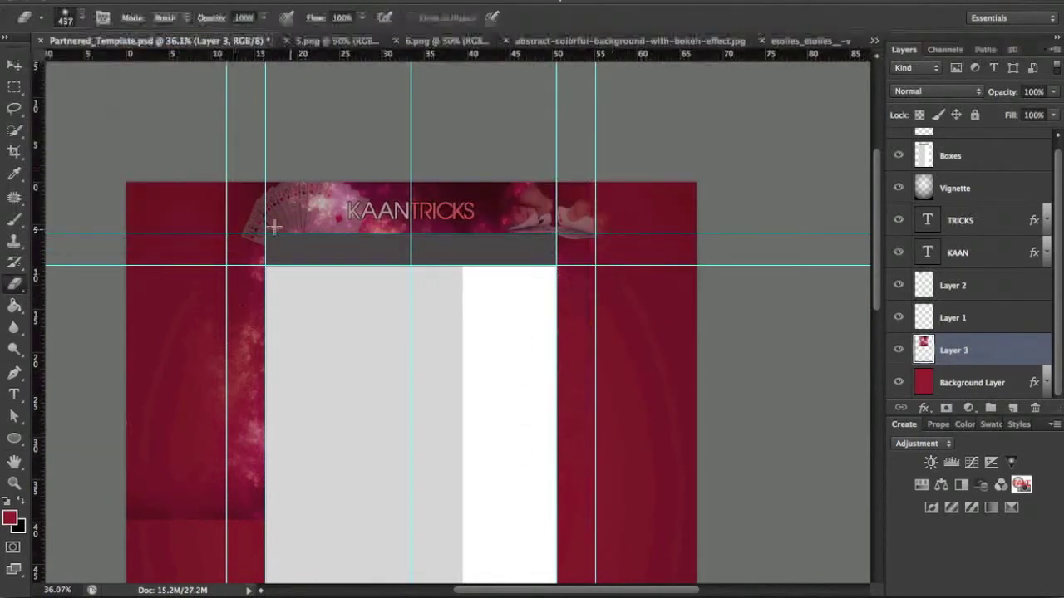
scroll(418, 228, up, 2)
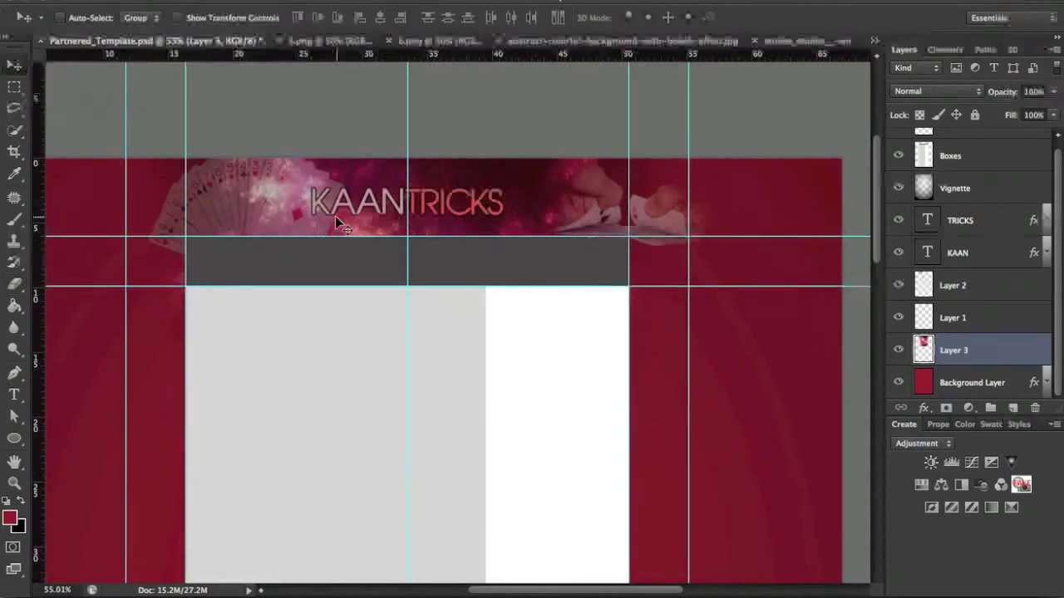
Step: Set the texture Layer 3 blend mode to Screen
click(937, 92)
key(Escape)
click(936, 92)
click(914, 192)
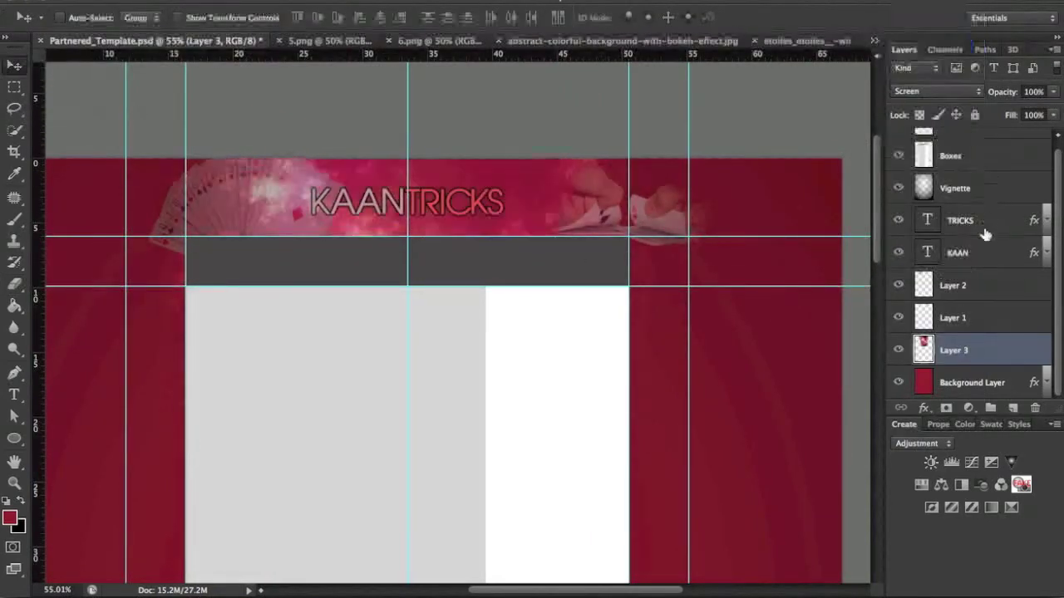
click(937, 91)
Step: Add a Gradient Map adjustment in Overlay mode and pick a different gradient preset
key(Escape)
click(991, 507)
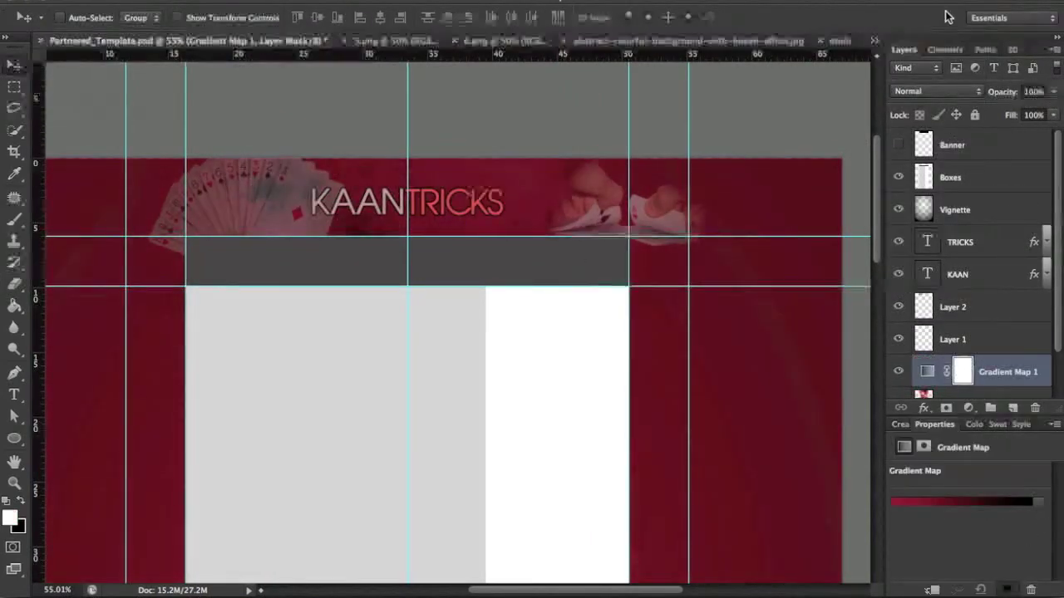
click(937, 91)
click(914, 237)
click(956, 274)
click(953, 307)
click(953, 339)
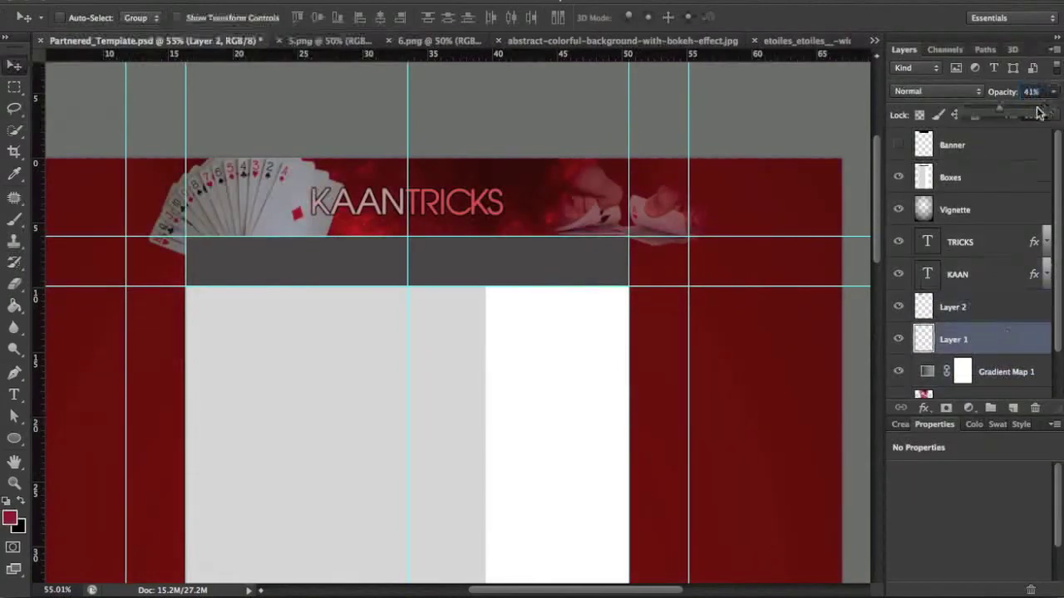
click(991, 370)
click(1039, 442)
click(868, 506)
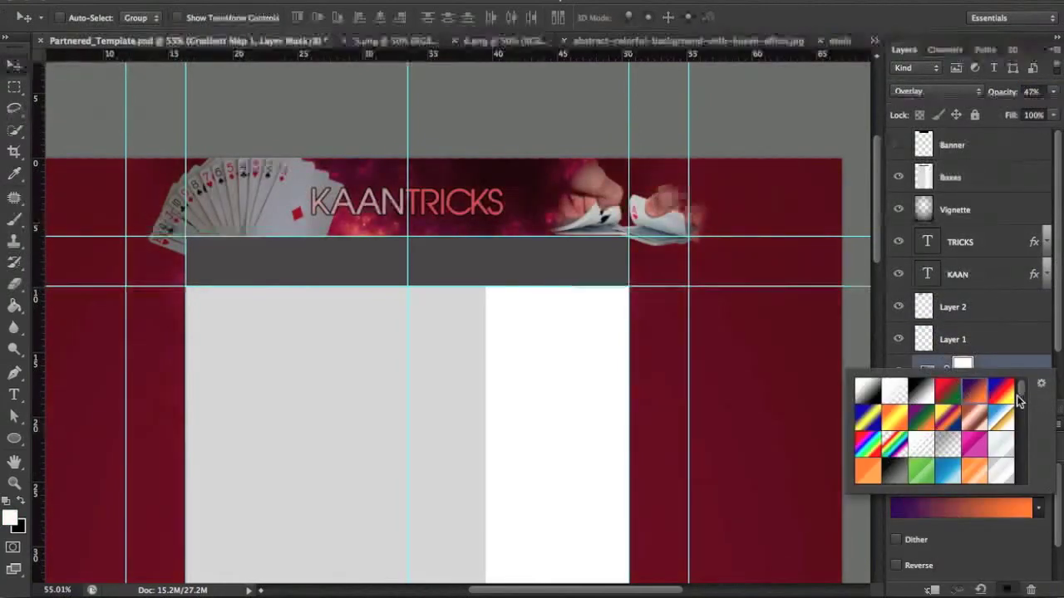
Step: Select Layer 3 and close the abstract bokeh and 5.png images
click(956, 394)
click(582, 40)
click(280, 40)
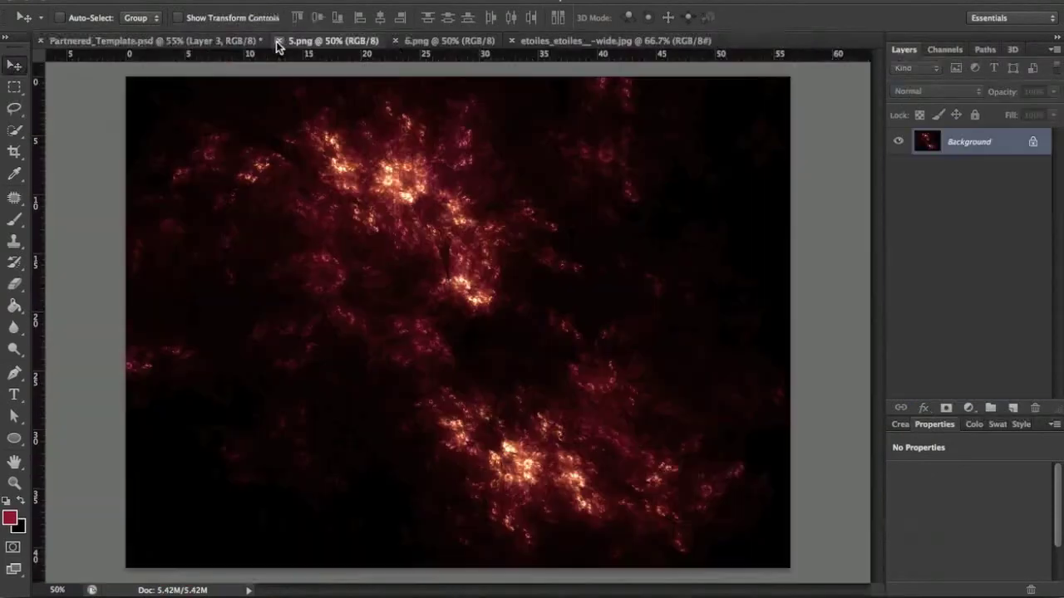
Step: Close 6.png and bring the star bokeh image in as Layer 4 above TRICKS, over the banner
click(366, 45)
drag(145, 49, 416, 249)
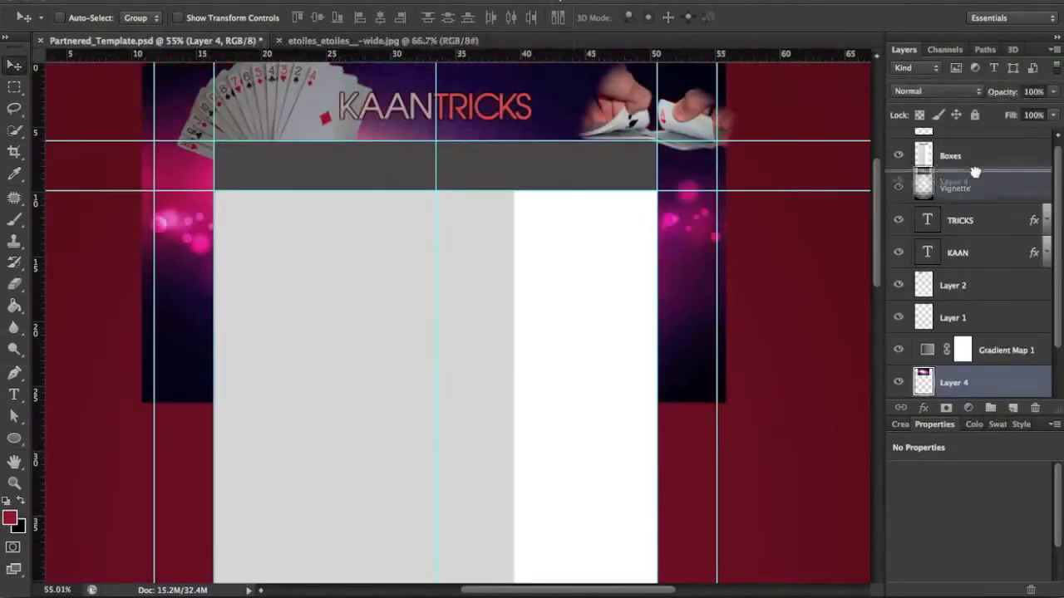
drag(953, 380, 976, 209)
drag(582, 249, 560, 183)
Step: Set Layer 4 to Screen, erase its pink right column, and lower its opacity
click(942, 92)
click(915, 192)
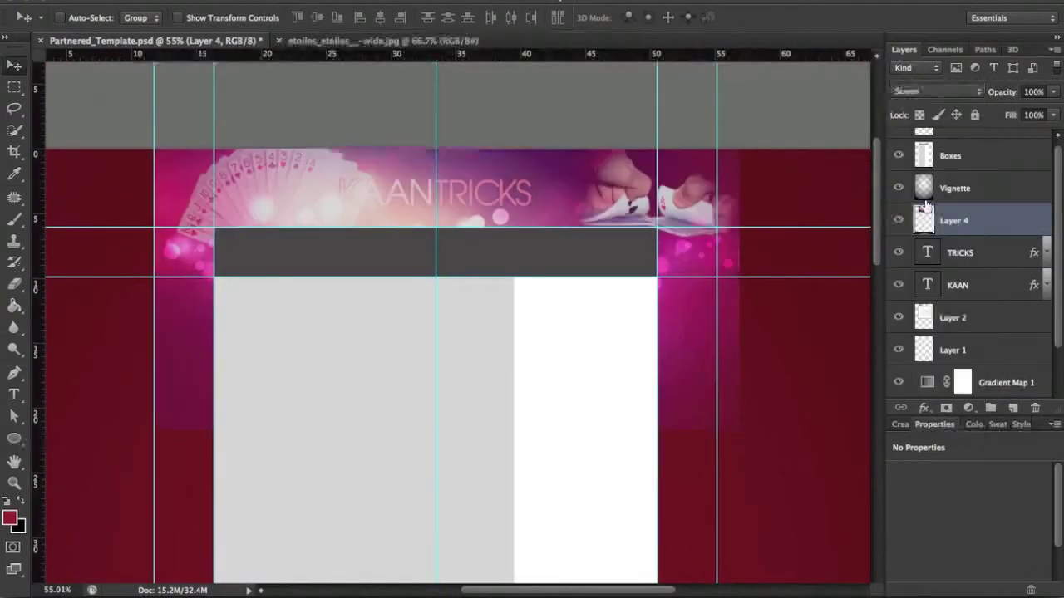
drag(517, 323, 553, 349)
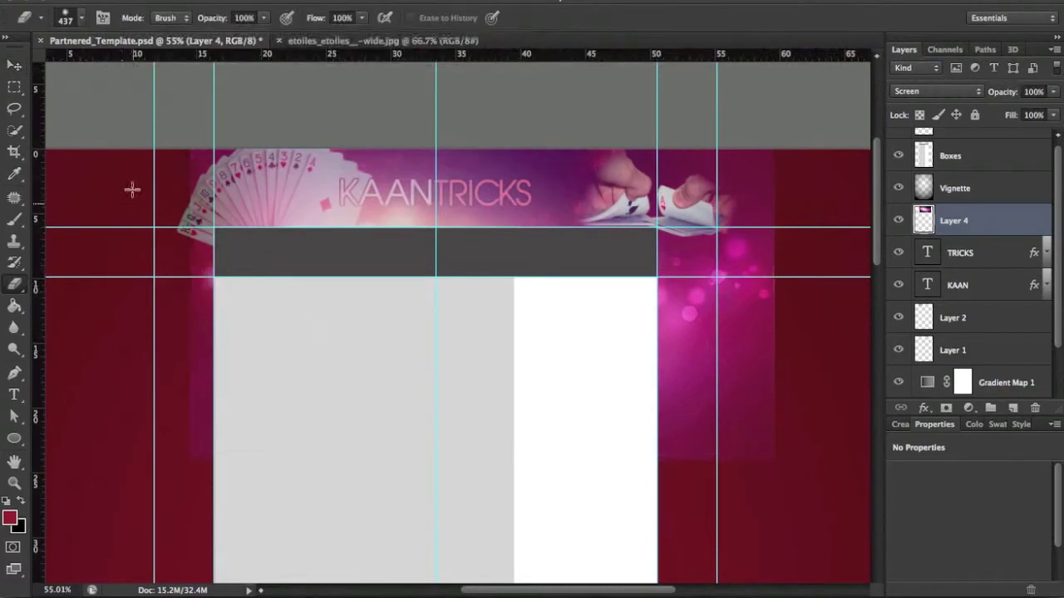
drag(721, 434, 720, 166)
click(1053, 92)
drag(1049, 114, 1025, 114)
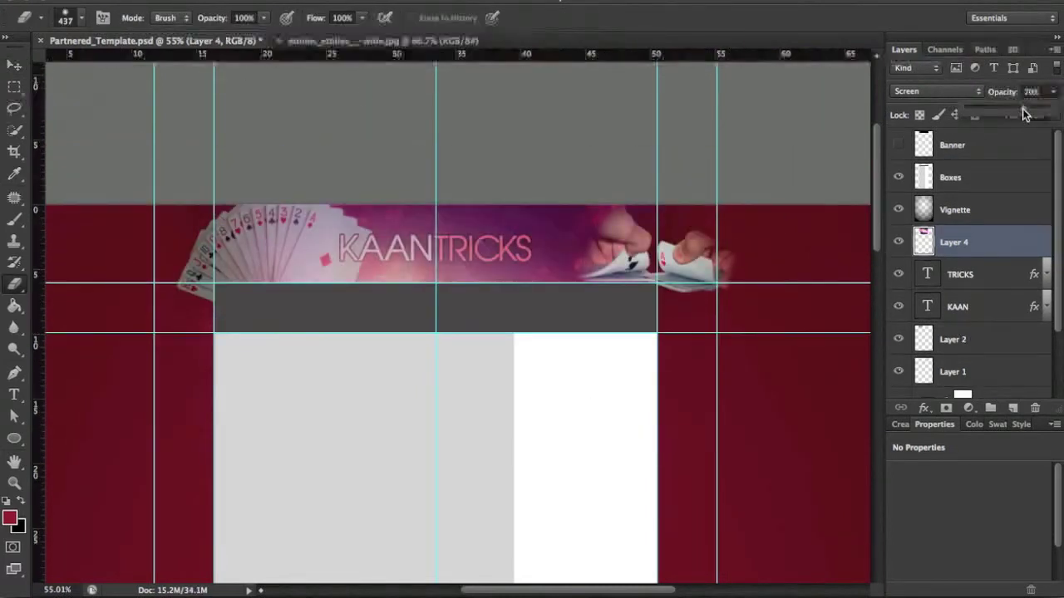
Step: Add Gradient Map 2 above Layer 4 with the purple-to-orange preset in Overlay mode
click(985, 209)
click(985, 241)
click(990, 506)
click(1037, 508)
click(937, 92)
click(931, 77)
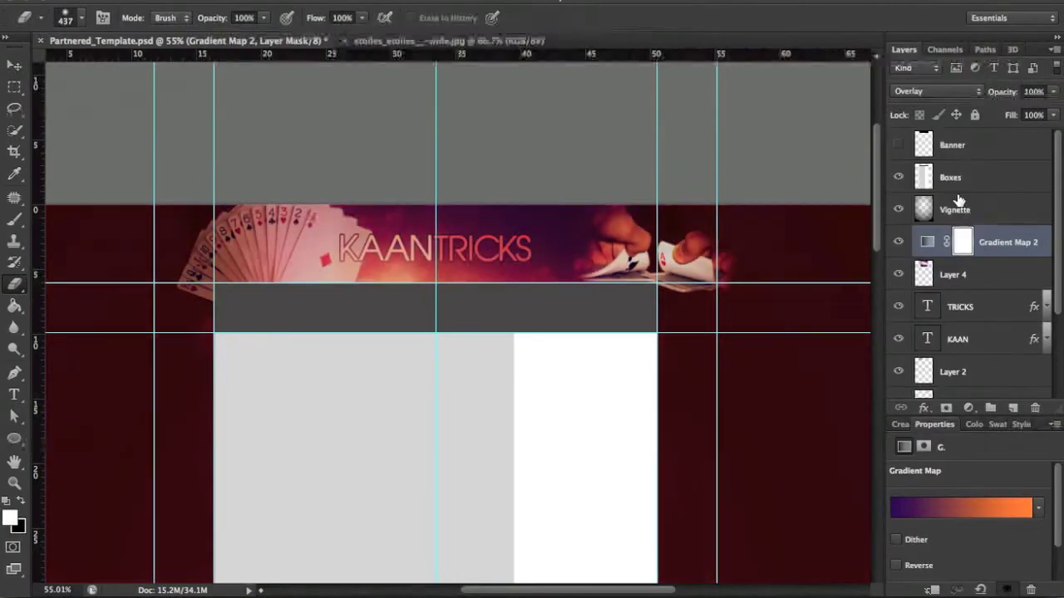
Step: Lower Gradient Map 2 to 57% and add Gradient Map 3 (blue-yellow-blue) at 20% opacity
drag(1053, 91, 1053, 95)
click(1038, 507)
click(947, 449)
click(937, 92)
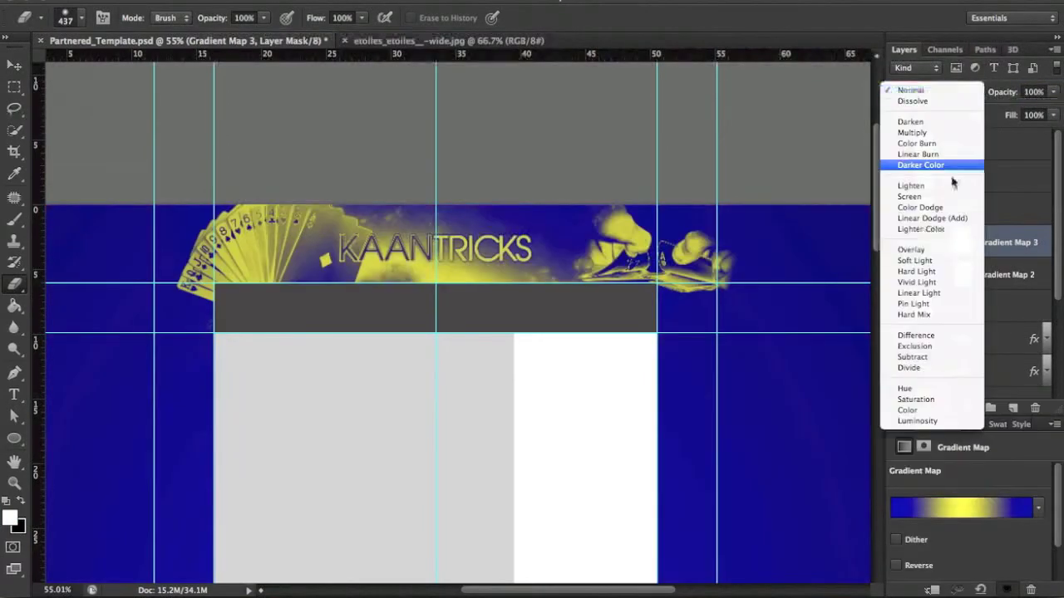
click(923, 252)
drag(1015, 107, 977, 108)
Step: Add Gradient Map 4 with the yellow-violet-orange-blue preset in Overlay at 23% opacity
click(903, 427)
click(951, 510)
click(1038, 507)
click(966, 428)
click(937, 92)
click(923, 253)
drag(1053, 92, 983, 107)
Step: Duplicate the TRICKS and KAAN title layers together
click(983, 369)
shift+click(975, 379)
right_click(975, 380)
click(867, 66)
Step: Rotate the KAANTRICKS title copy 90° so it reads vertically in the left column
key(v)
scroll(392, 243, down, 5)
scroll(392, 243, up, 3)
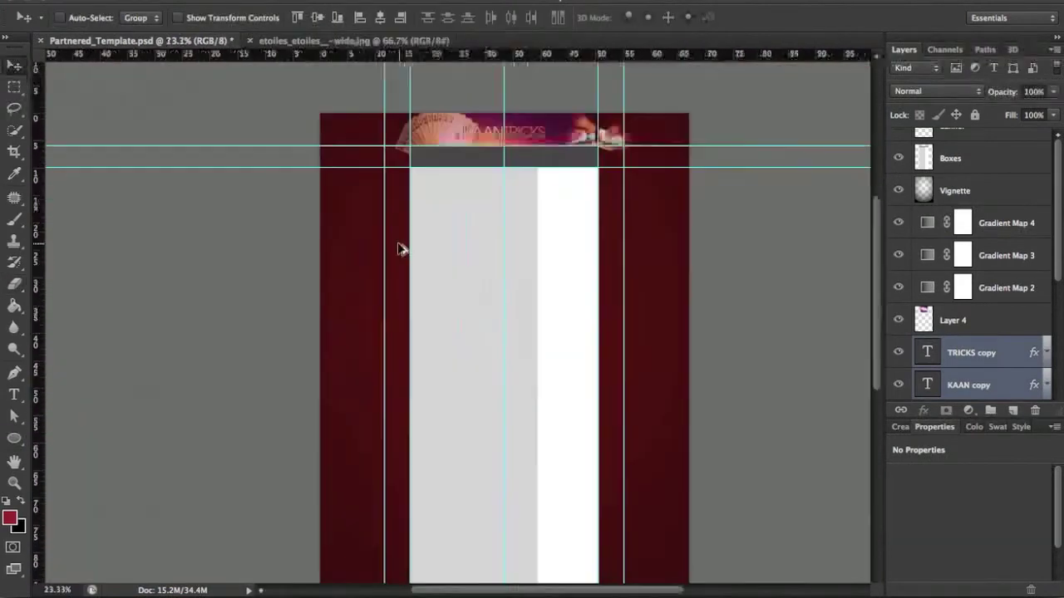
key(ctrl+t)
drag(351, 341, 411, 268)
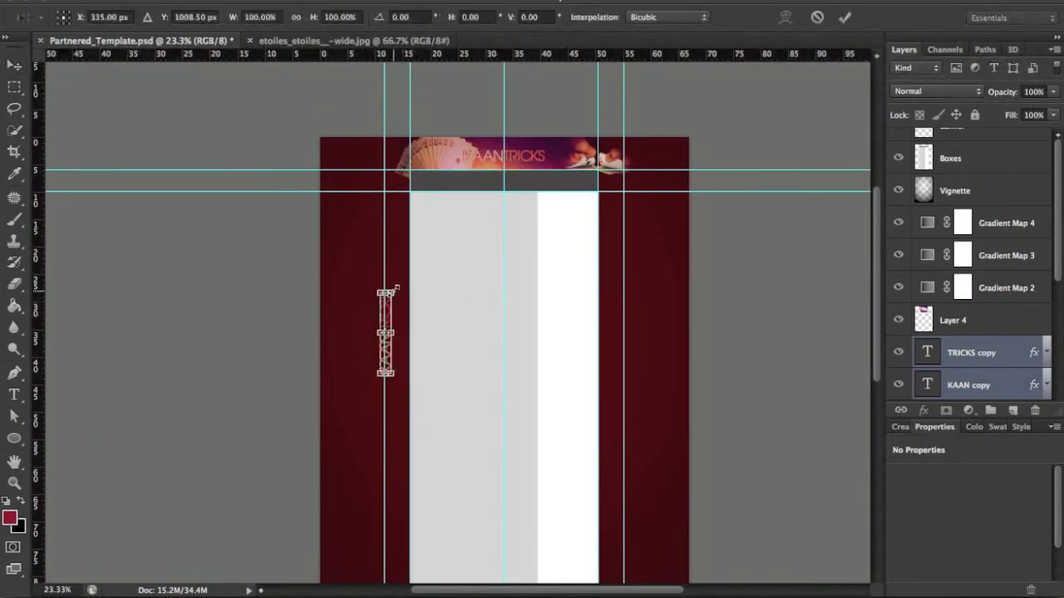
key(Return)
Step: Rotate the duplicate vertical title 180° and move it into the right dark column
key(ctrl+t)
right_click(415, 344)
click(502, 563)
drag(510, 363, 536, 364)
key(Return)
Step: Enable a Gradient Overlay in the Background Layer's layer styles
scroll(506, 357, down, 5)
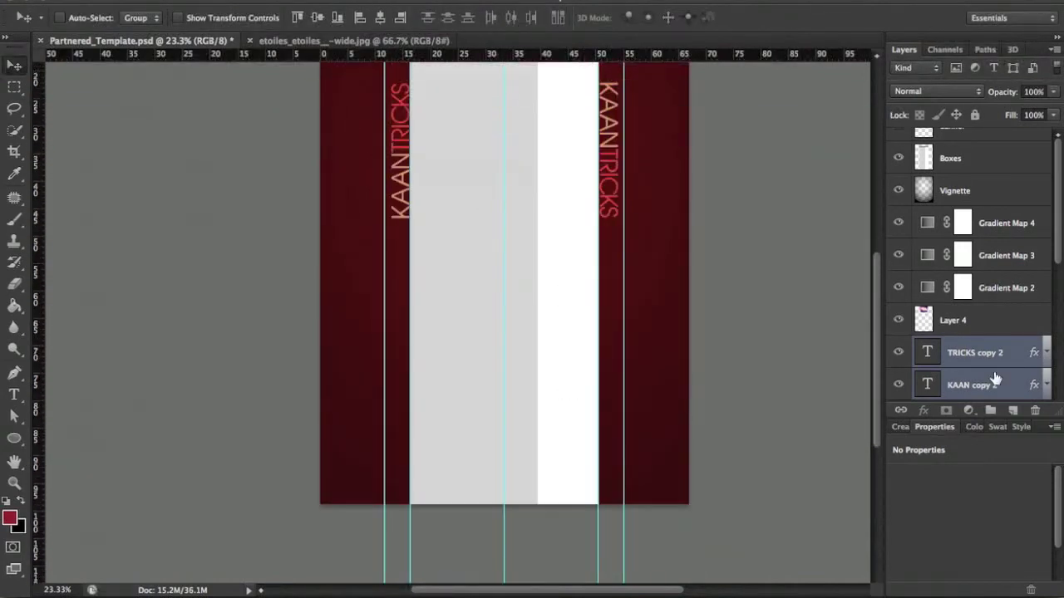
scroll(972, 291, down, 5)
double_click(998, 385)
click(530, 422)
Step: Apply a red gradient preset with an edited stop colour as the Background Layer's Gradient Overlay
click(800, 283)
click(707, 328)
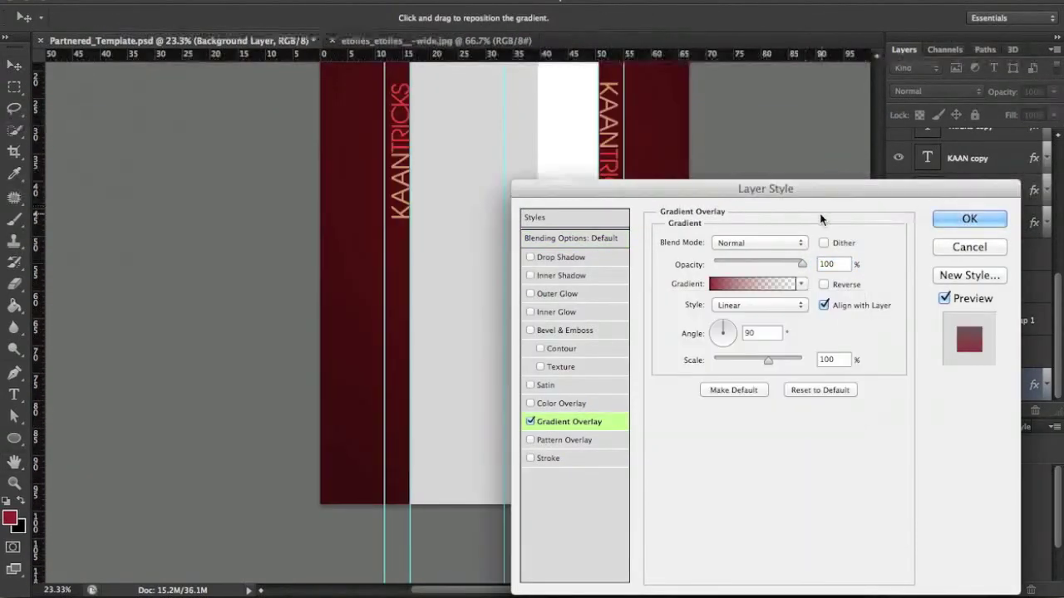
click(753, 283)
double_click(685, 449)
click(999, 260)
click(995, 192)
click(971, 216)
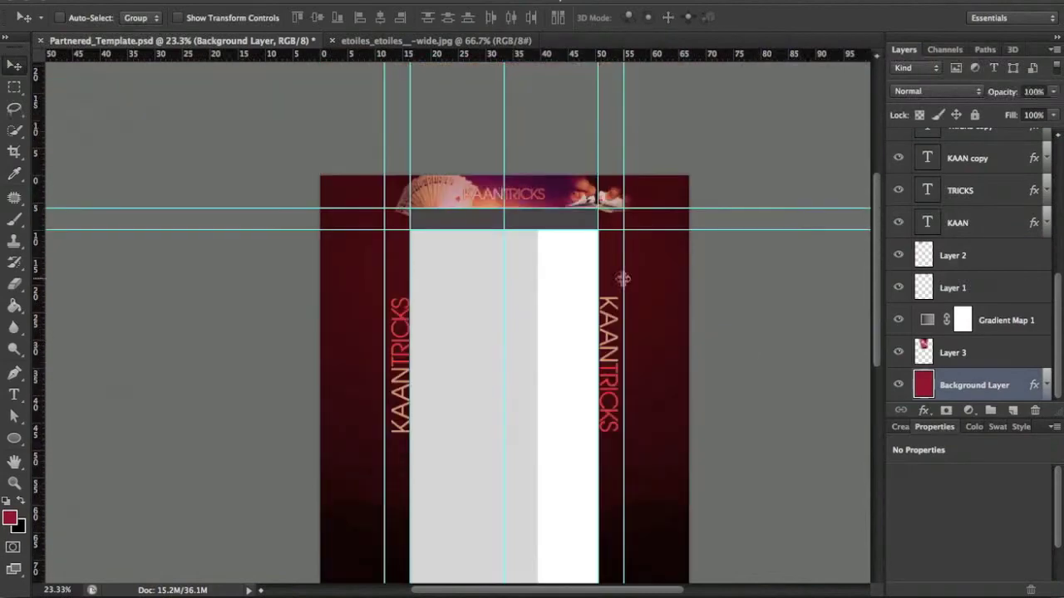